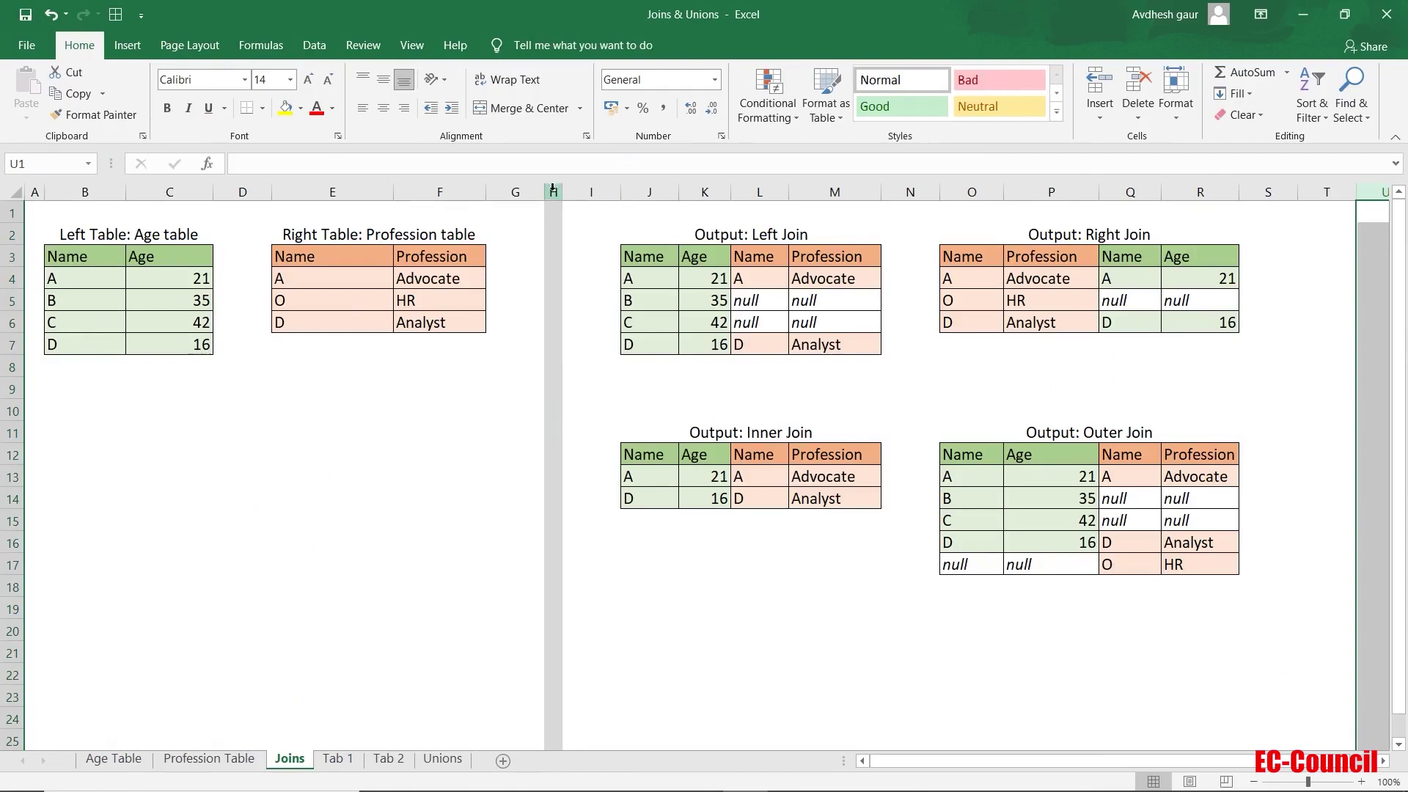
Step: Examine the Age and Profession source tables and the Left Join output, including its matched and null rows
click(552, 192)
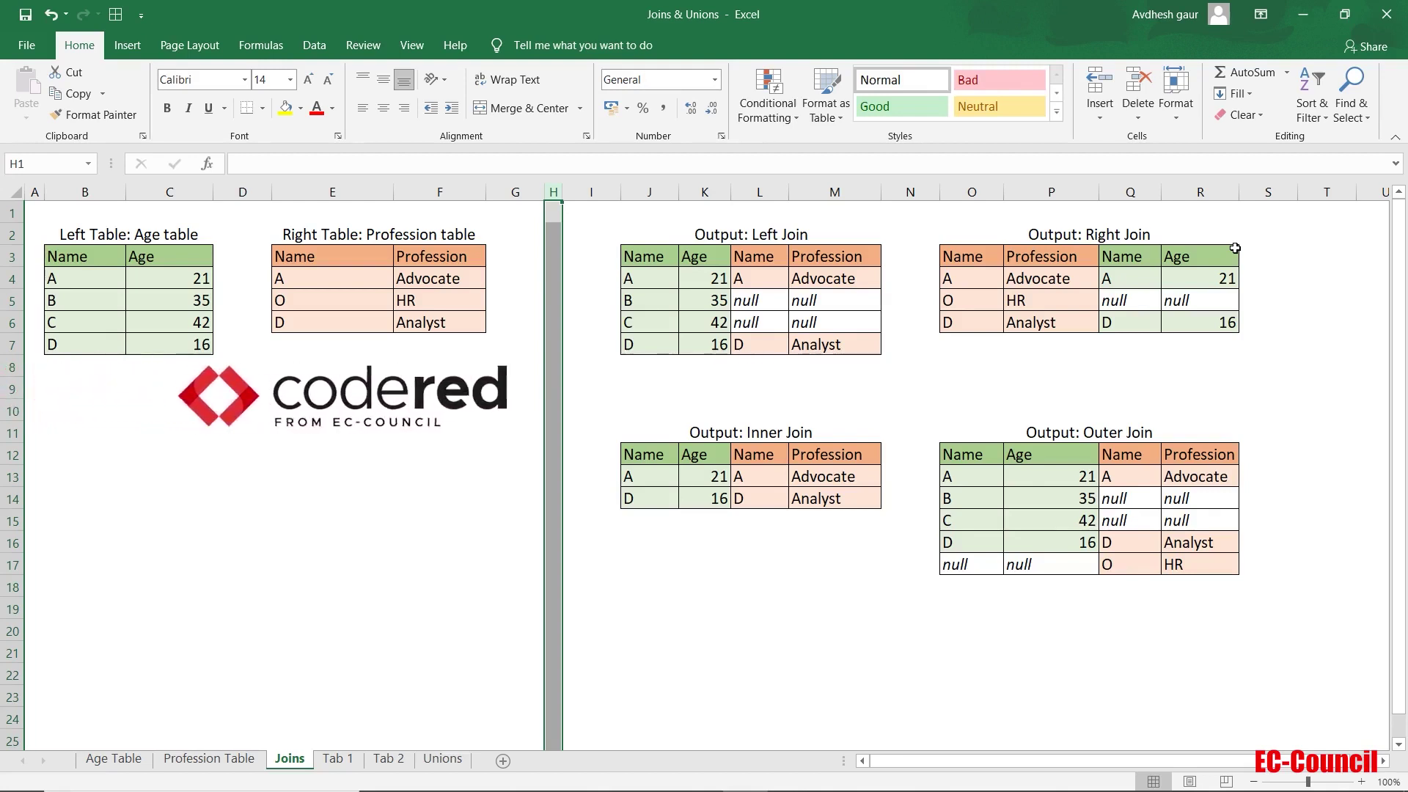
click(147, 234)
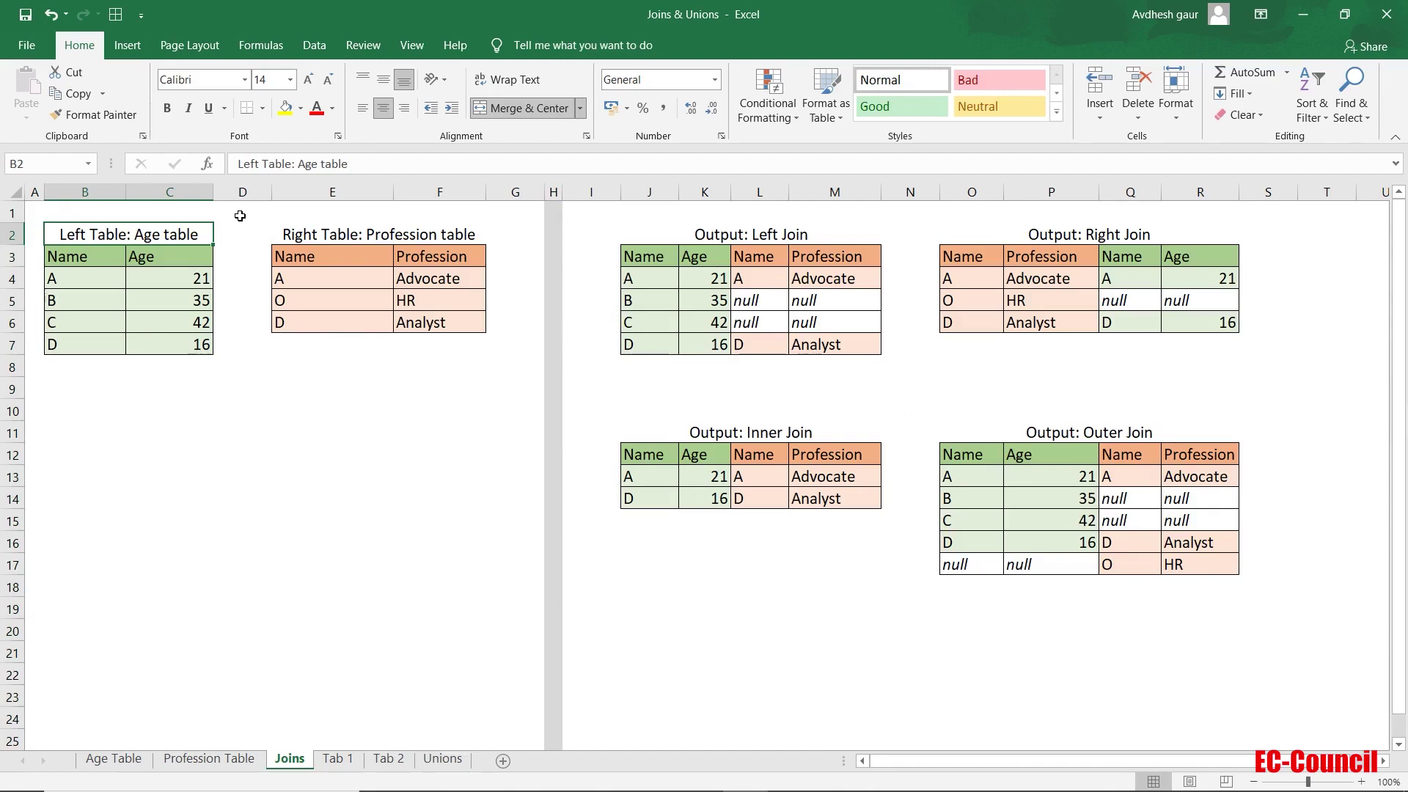
click(312, 228)
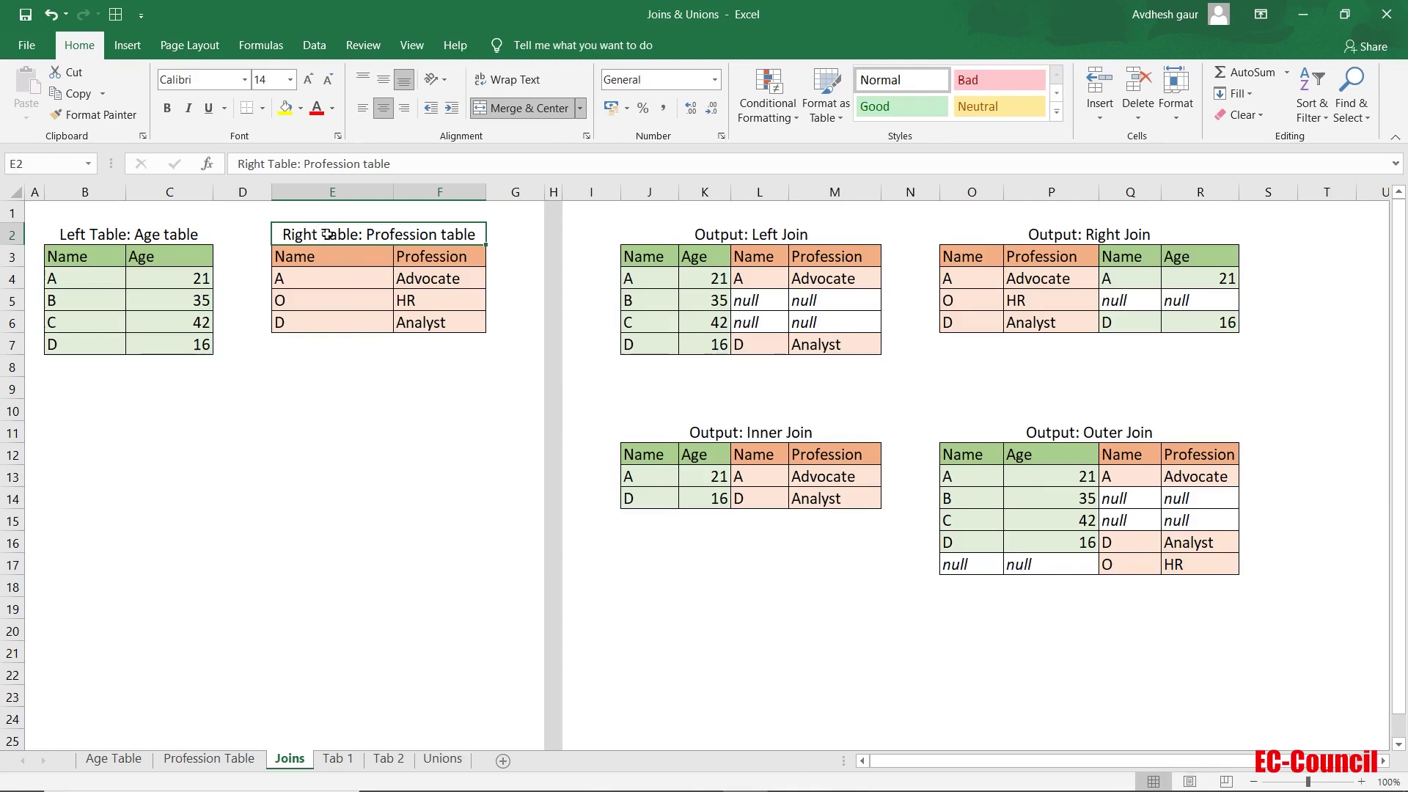
click(643, 237)
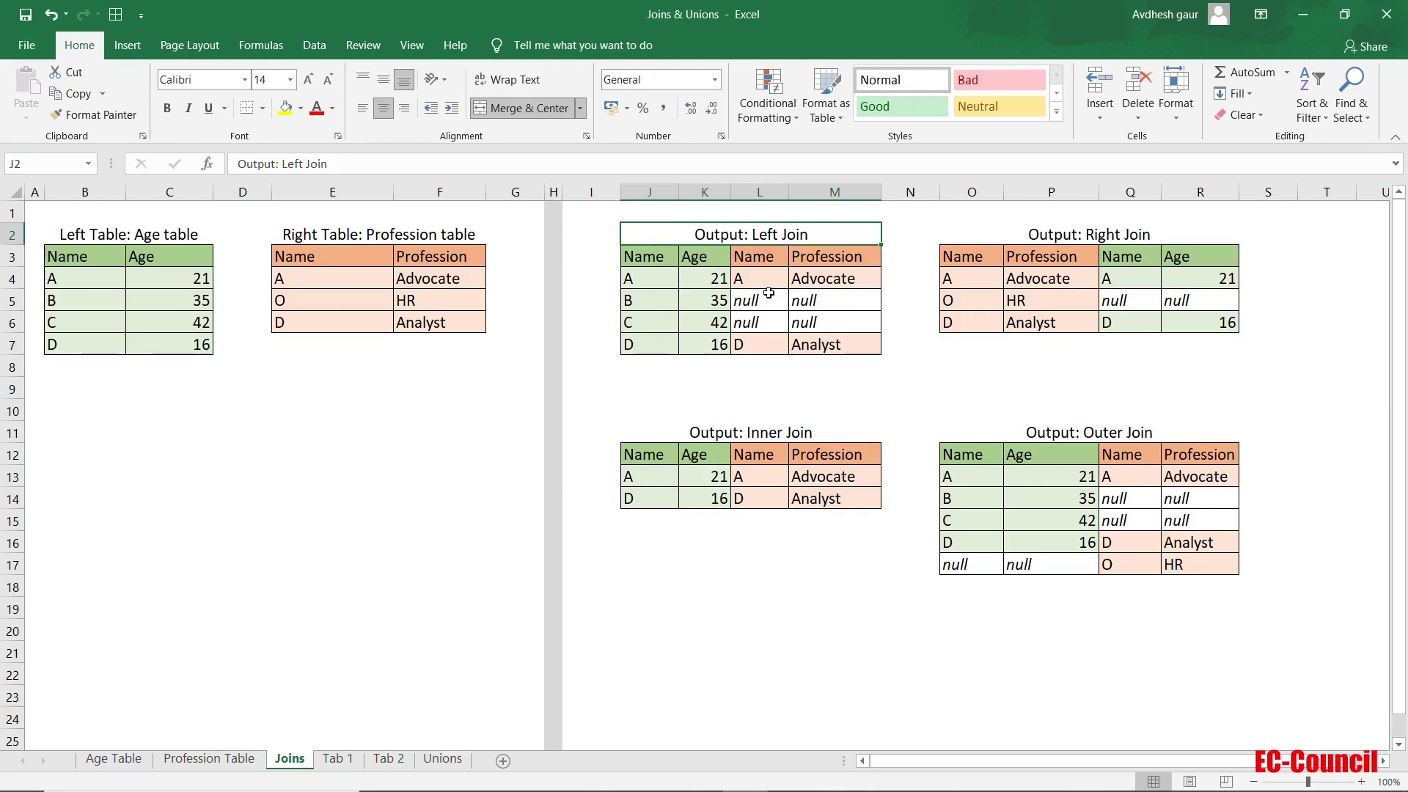
drag(766, 297, 821, 323)
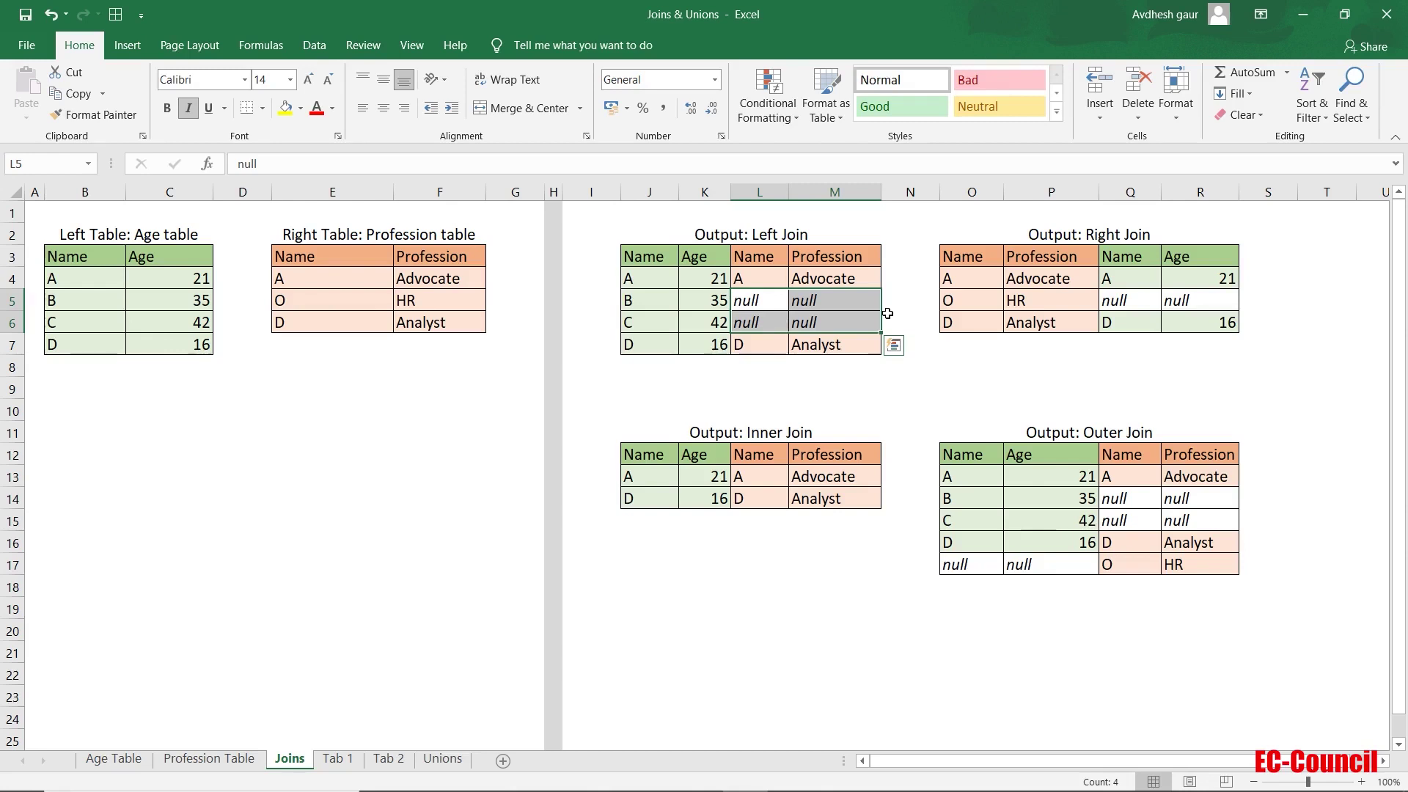
drag(649, 253, 709, 350)
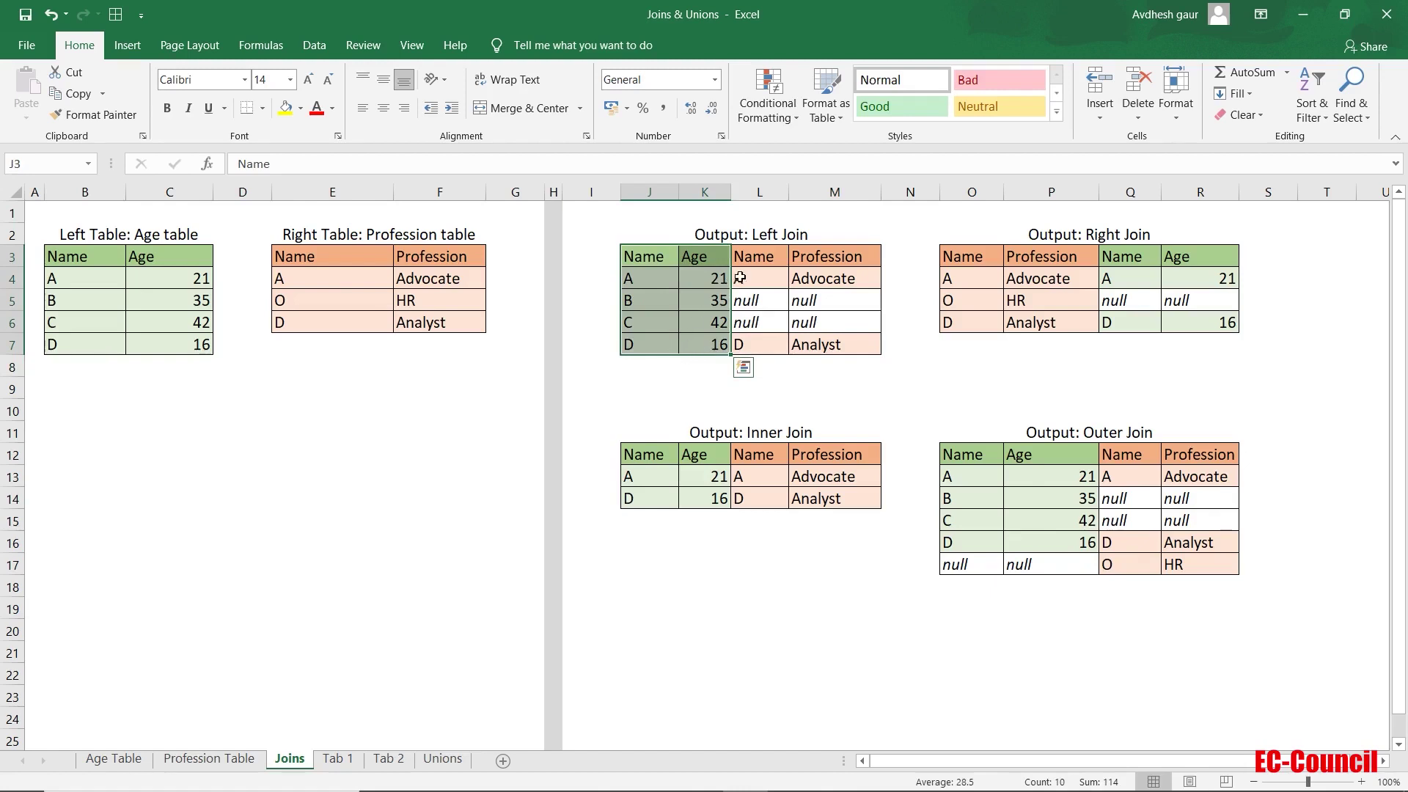
drag(737, 279, 818, 278)
drag(748, 345, 806, 345)
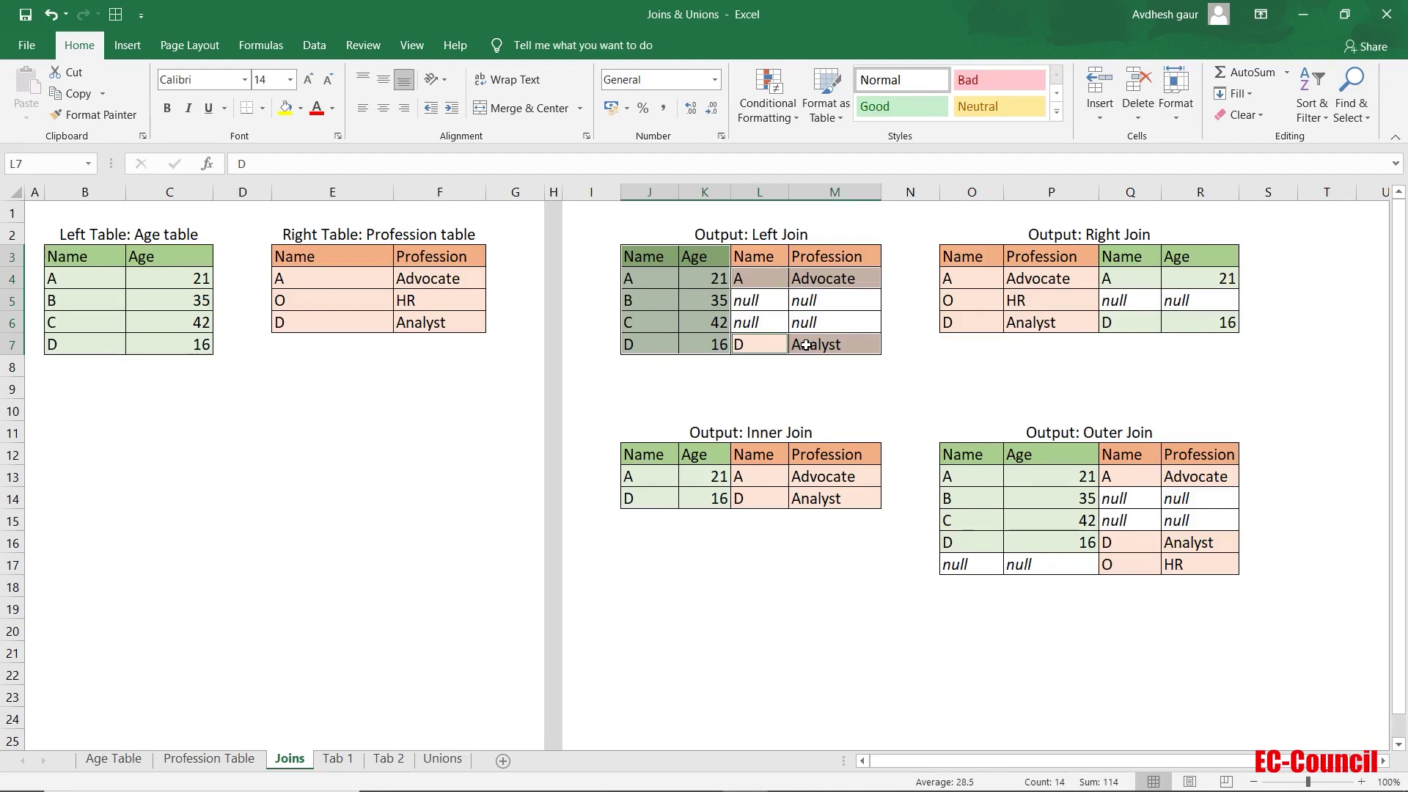
click(805, 387)
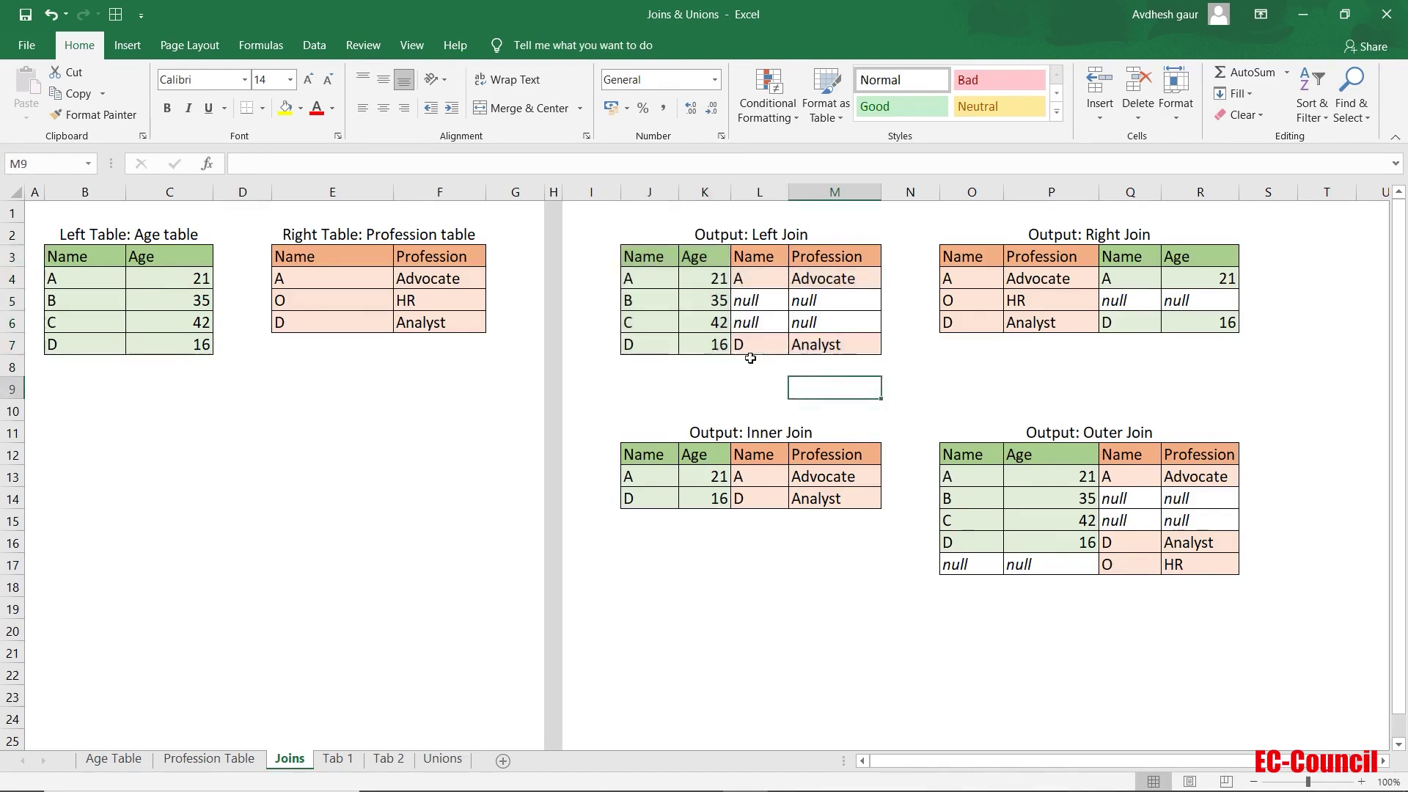
drag(646, 307, 850, 319)
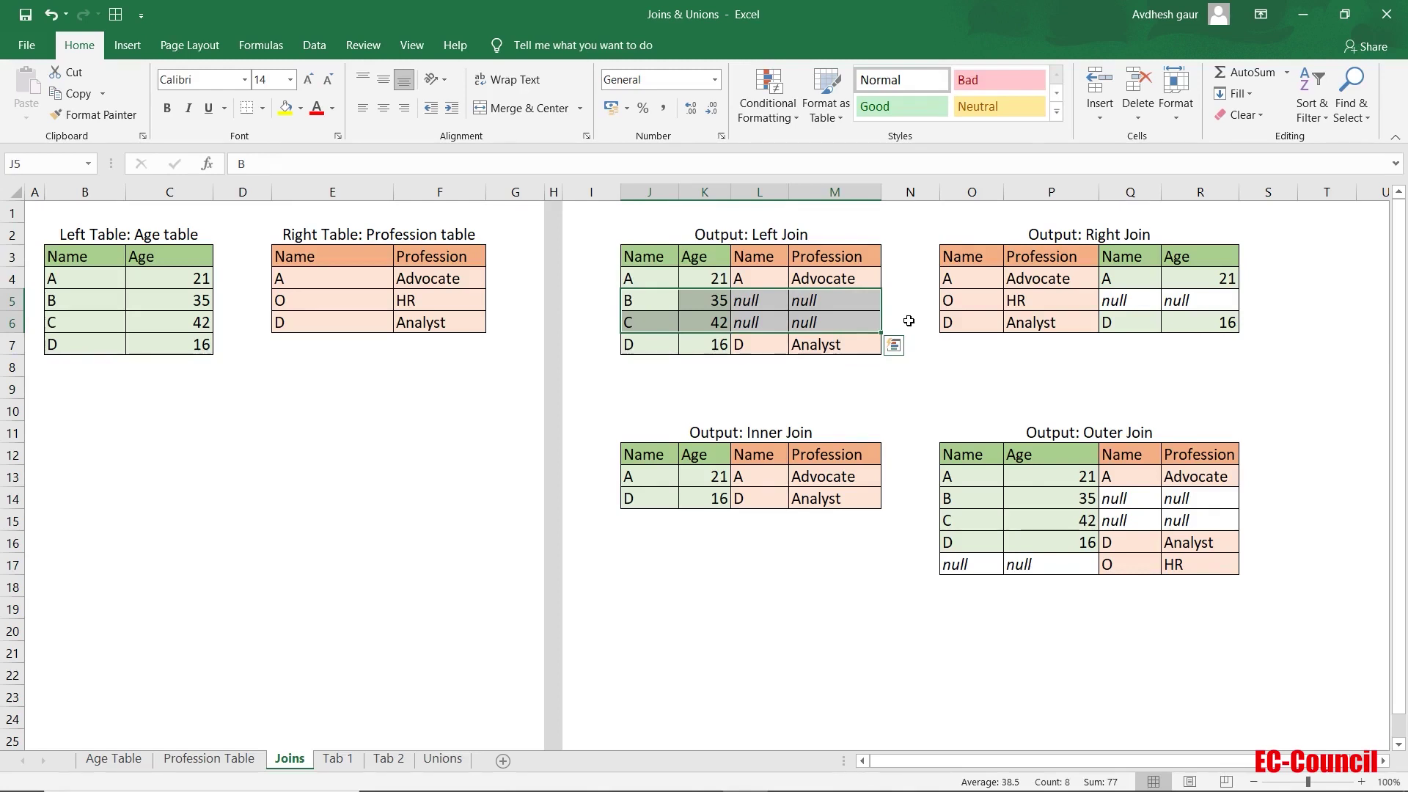
Step: Switch to Tableau, connect to the Joins & Unions Excel workbook and add Age Table to the data source canvas
key(alt+Tab)
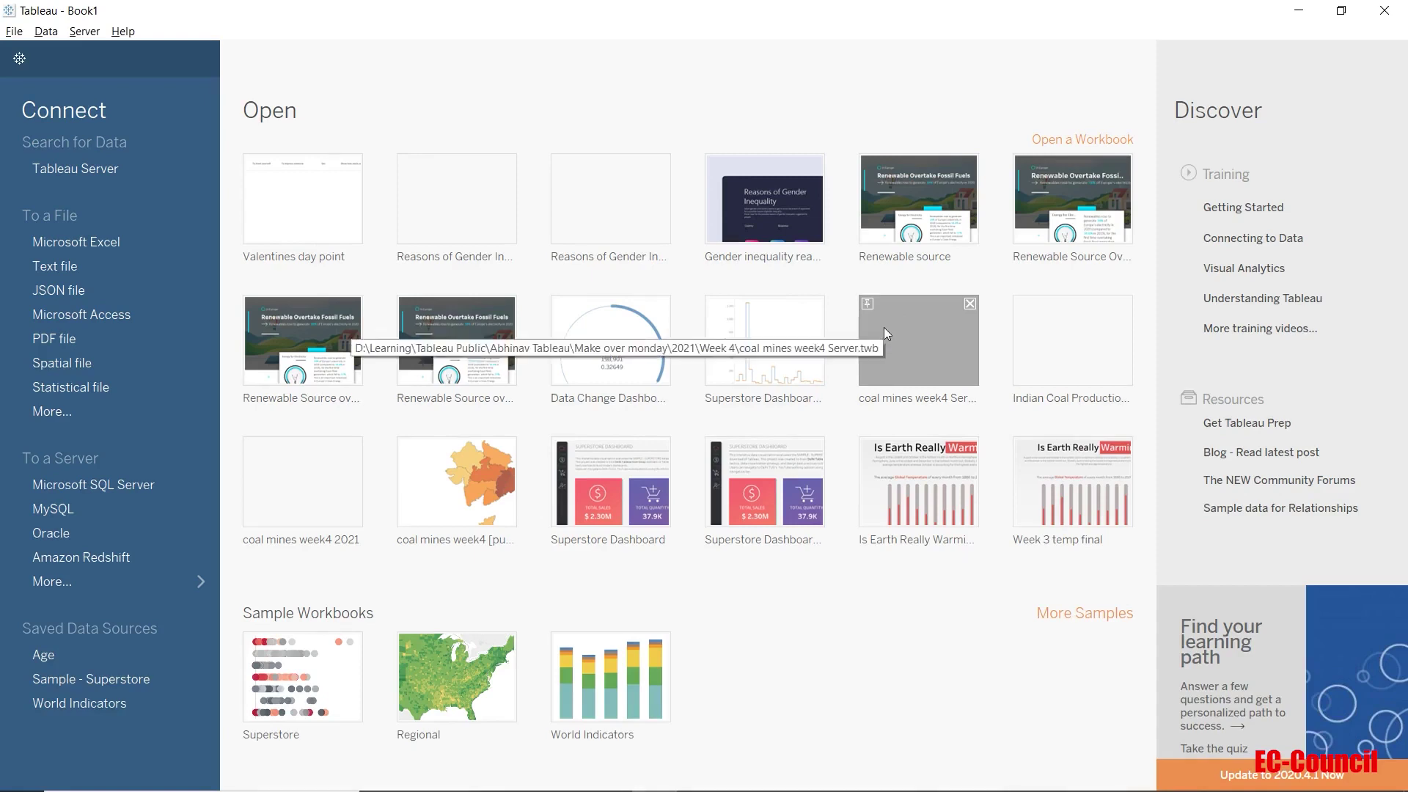
click(131, 239)
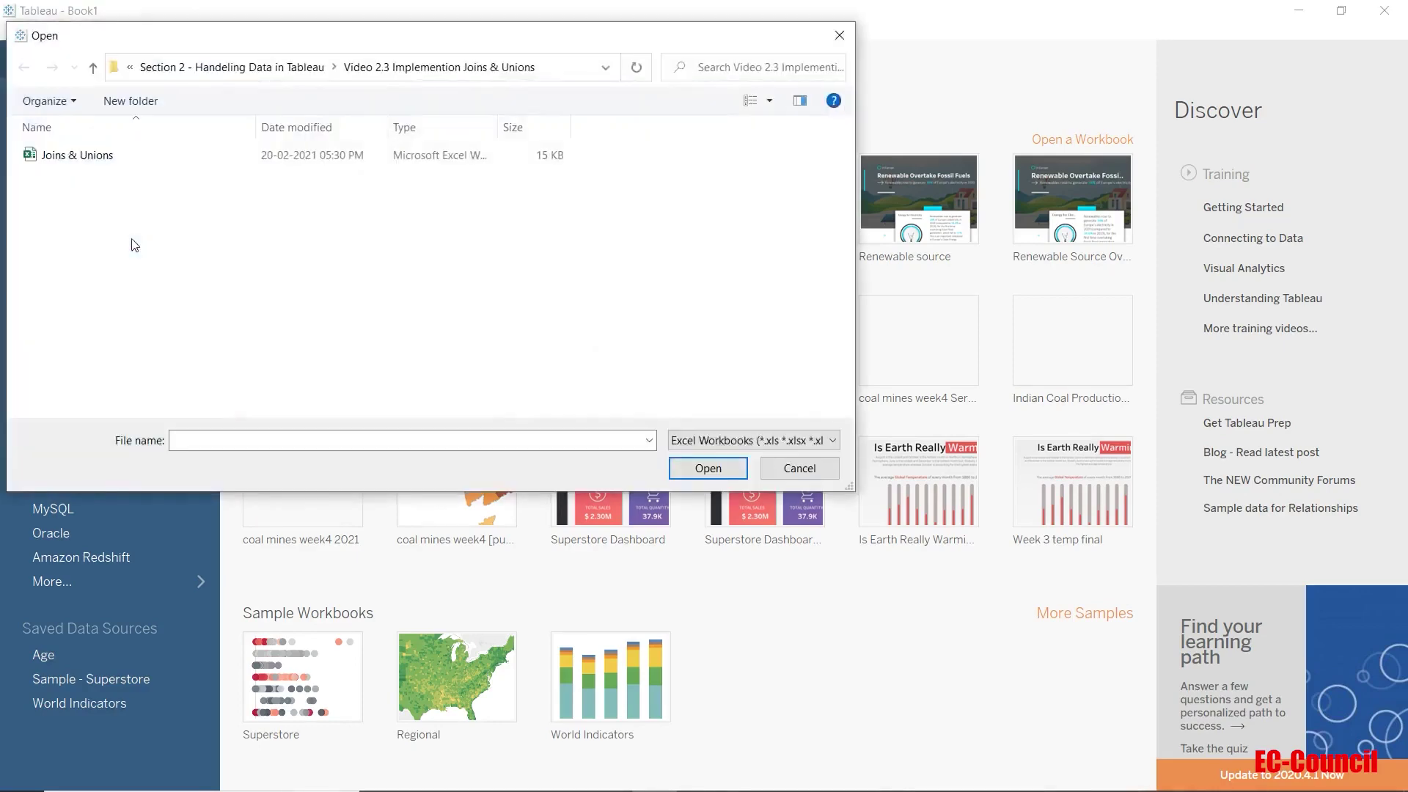
click(103, 162)
click(717, 467)
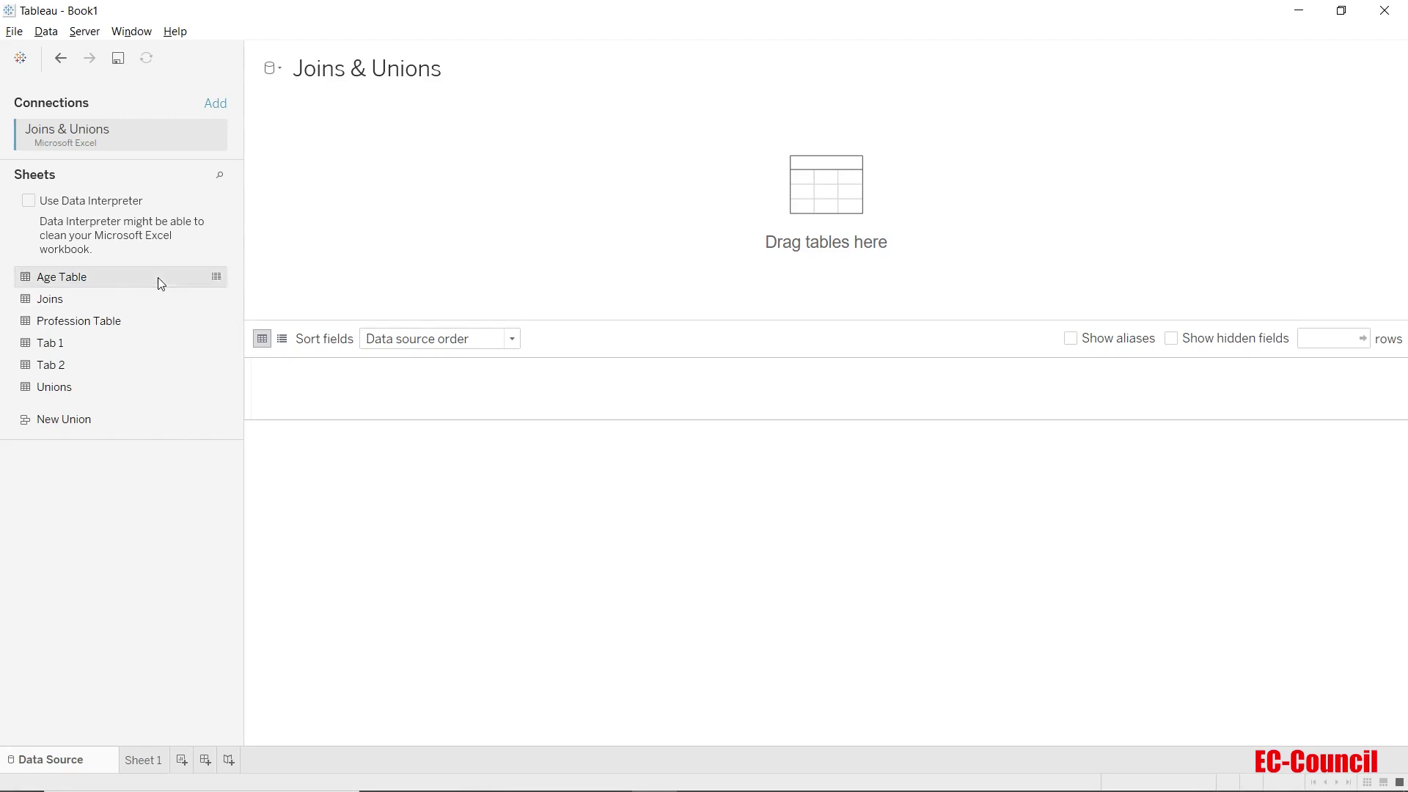
drag(158, 279, 382, 230)
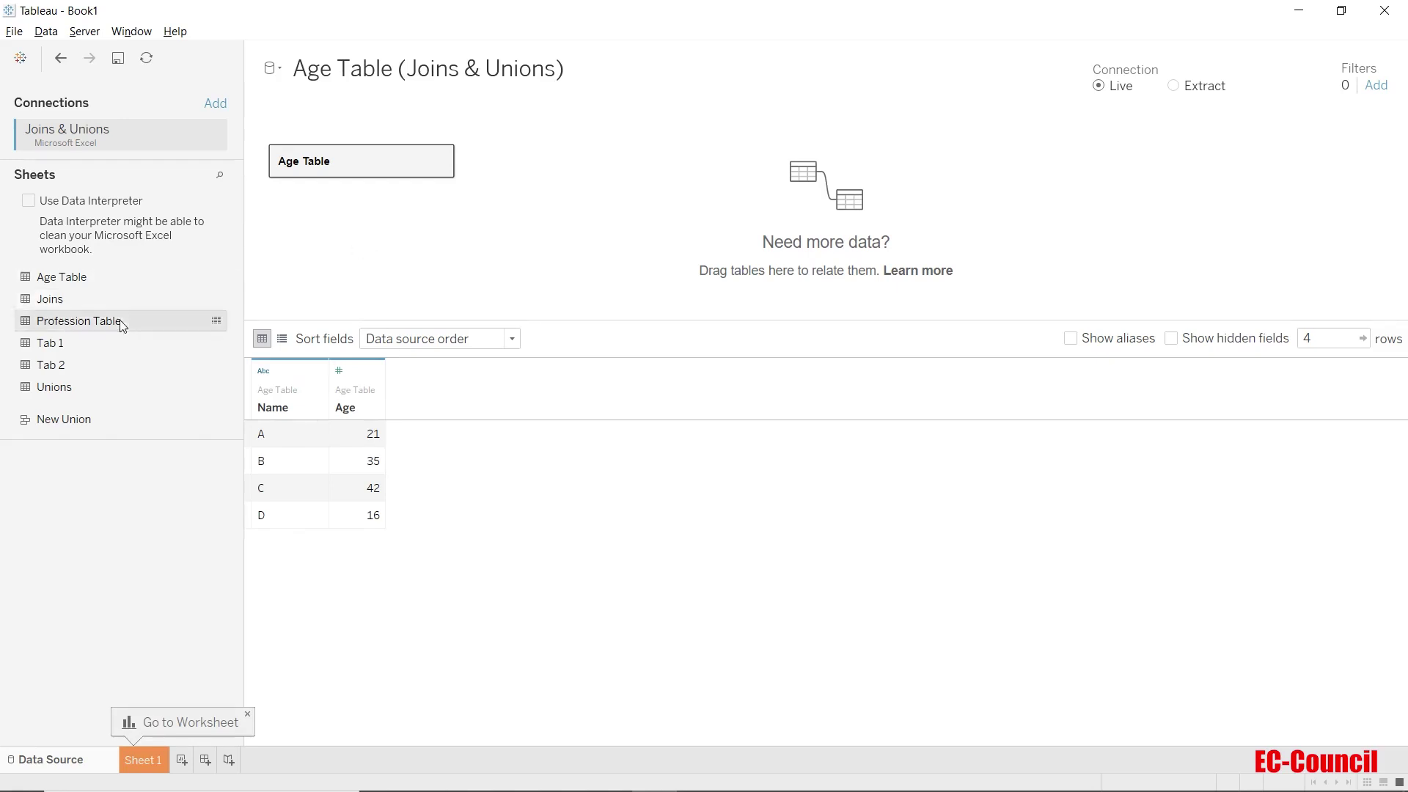
drag(113, 319, 575, 201)
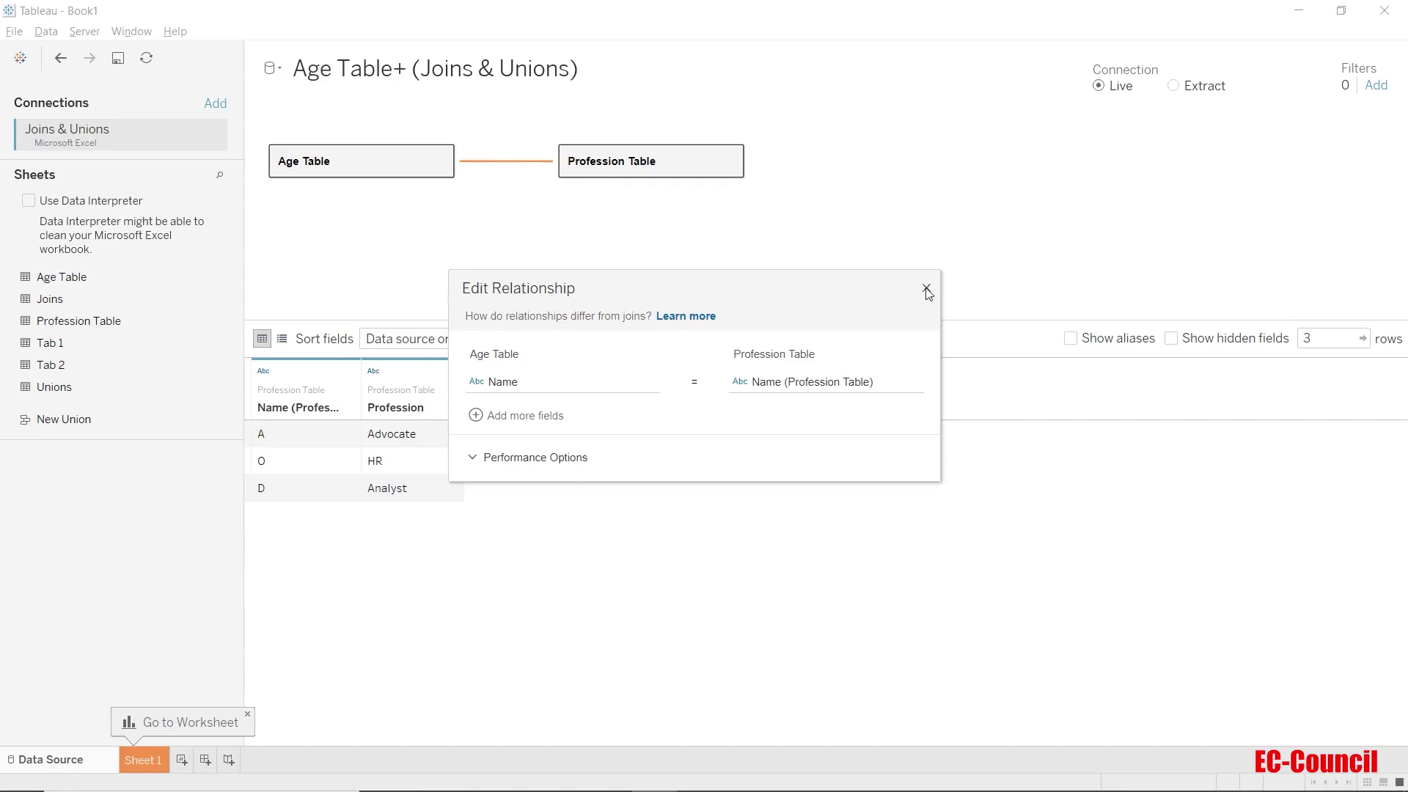
click(925, 290)
click(730, 160)
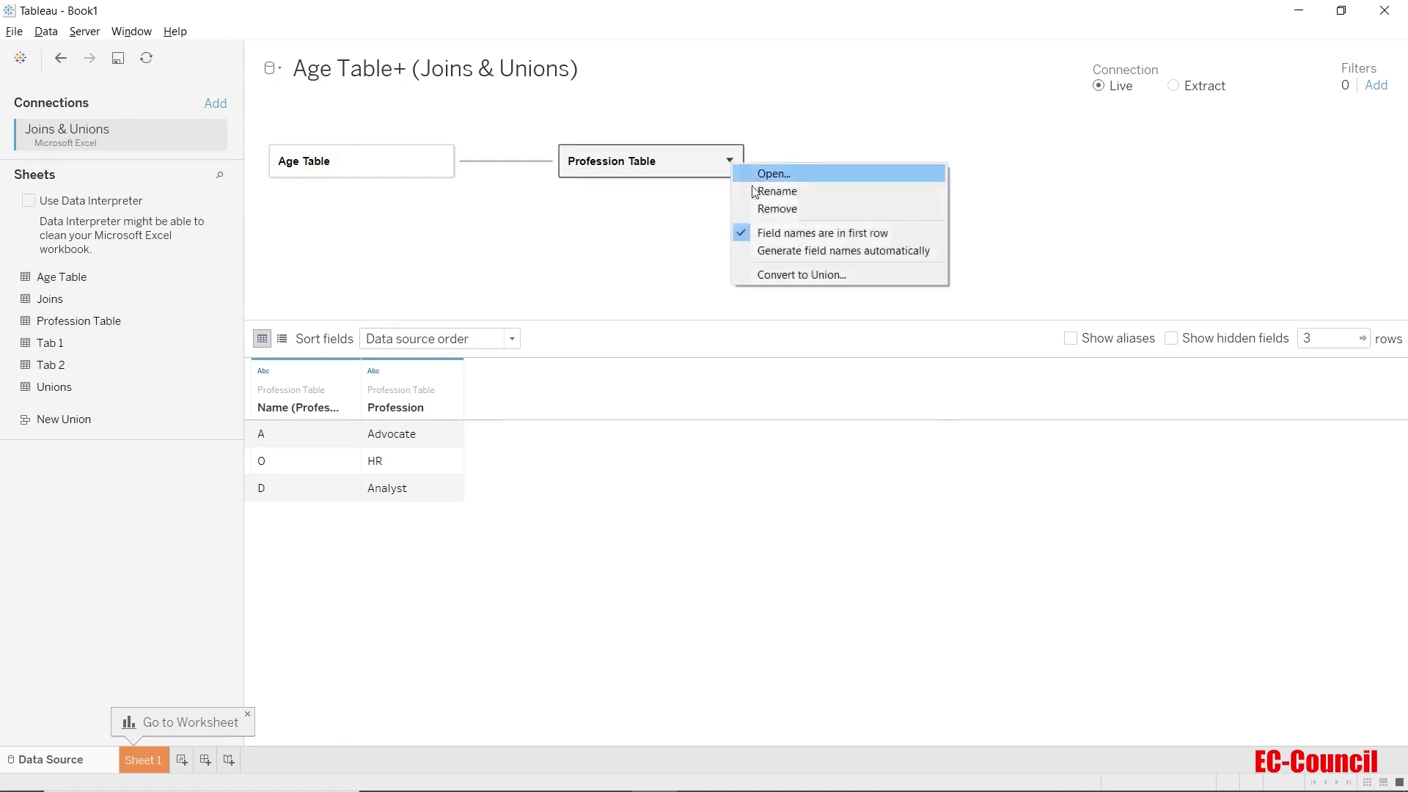
click(771, 210)
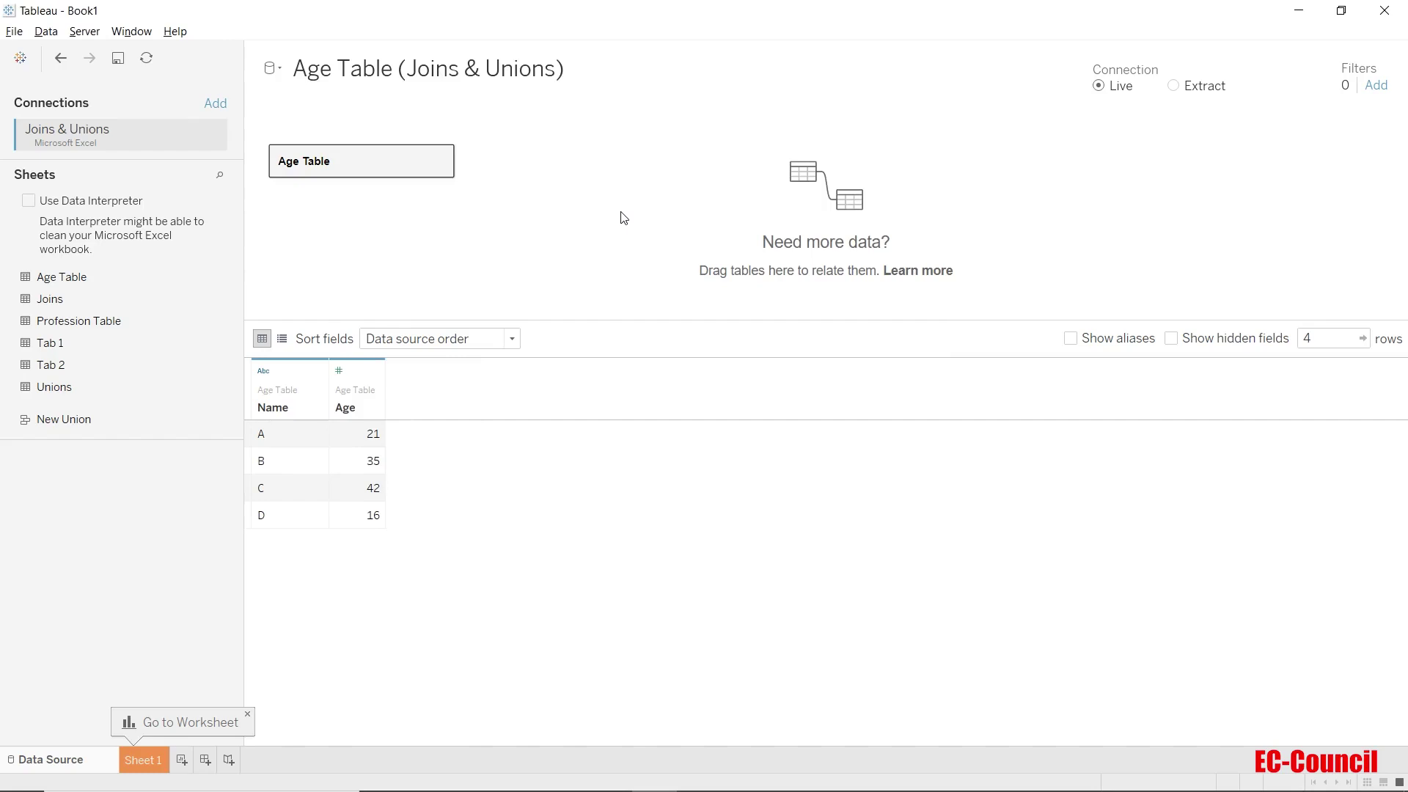
Step: Open Age Table's join canvas and add Profession Table to it with a Left join
double_click(386, 161)
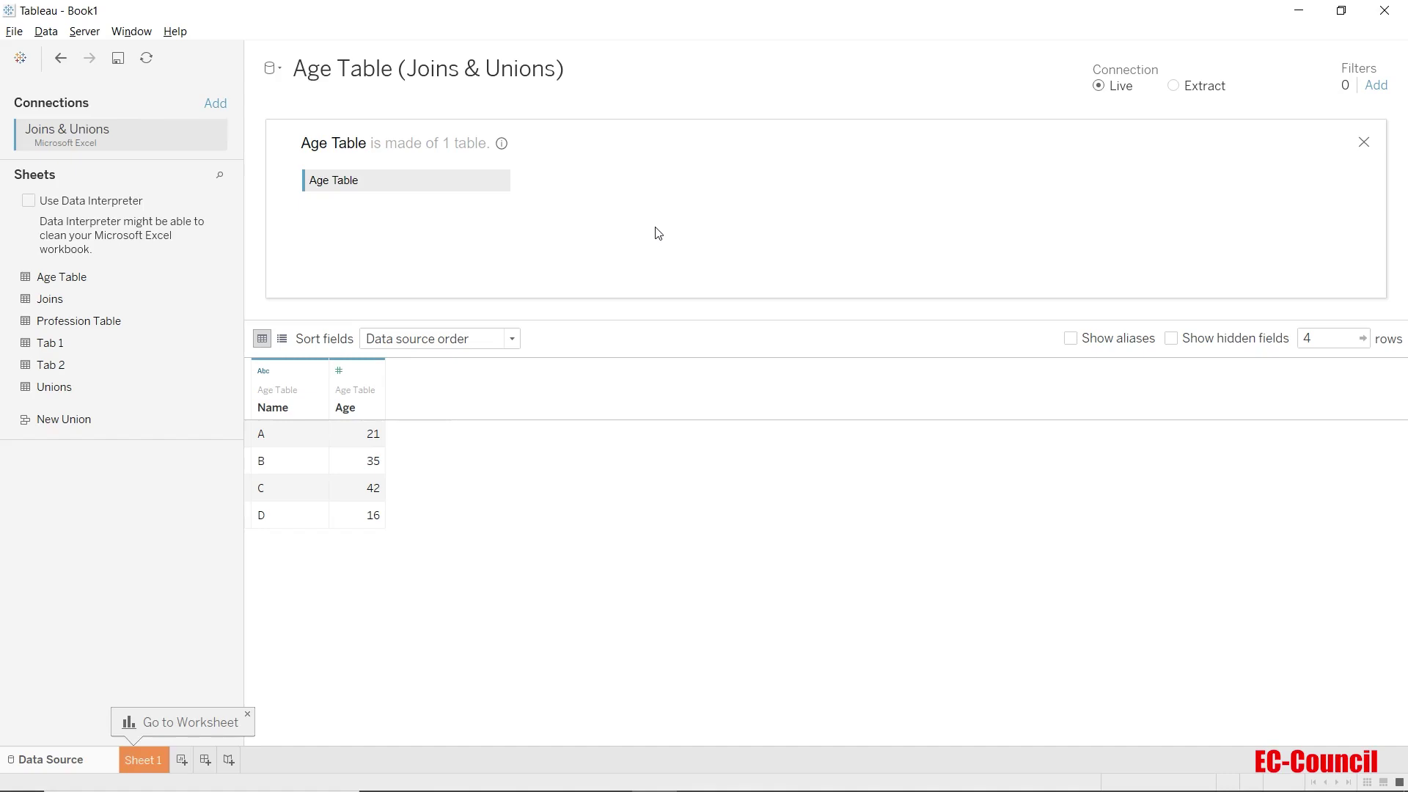
drag(132, 321, 654, 181)
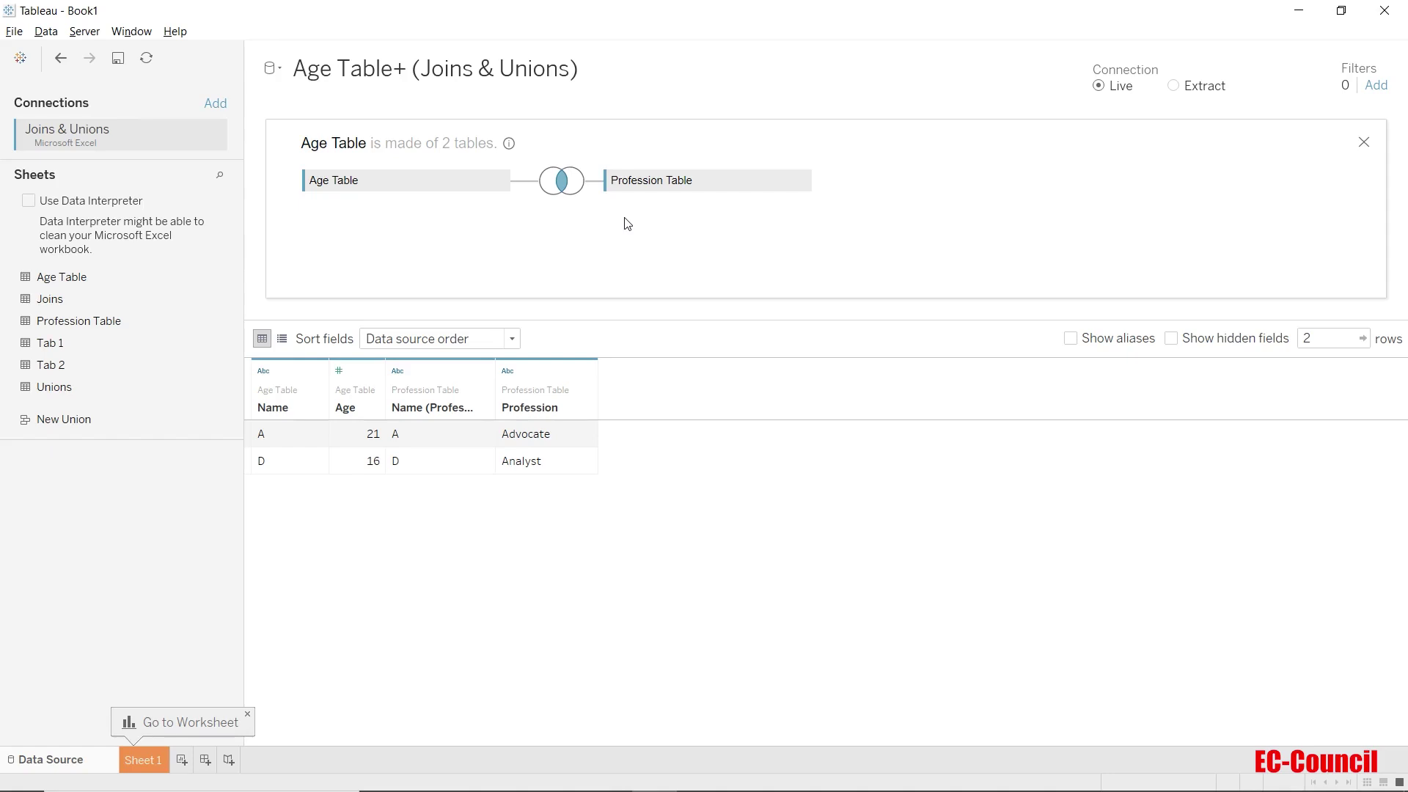
click(561, 185)
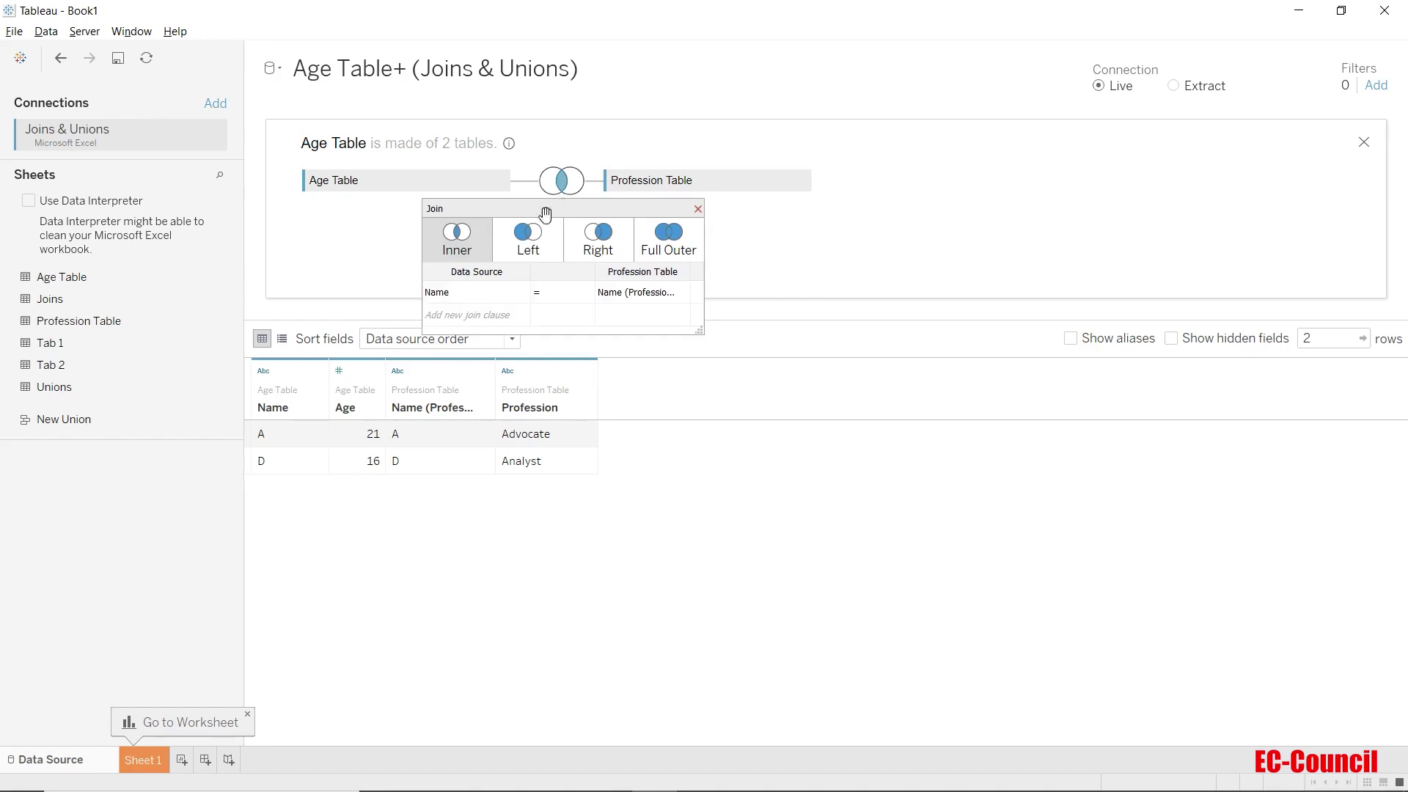
click(540, 234)
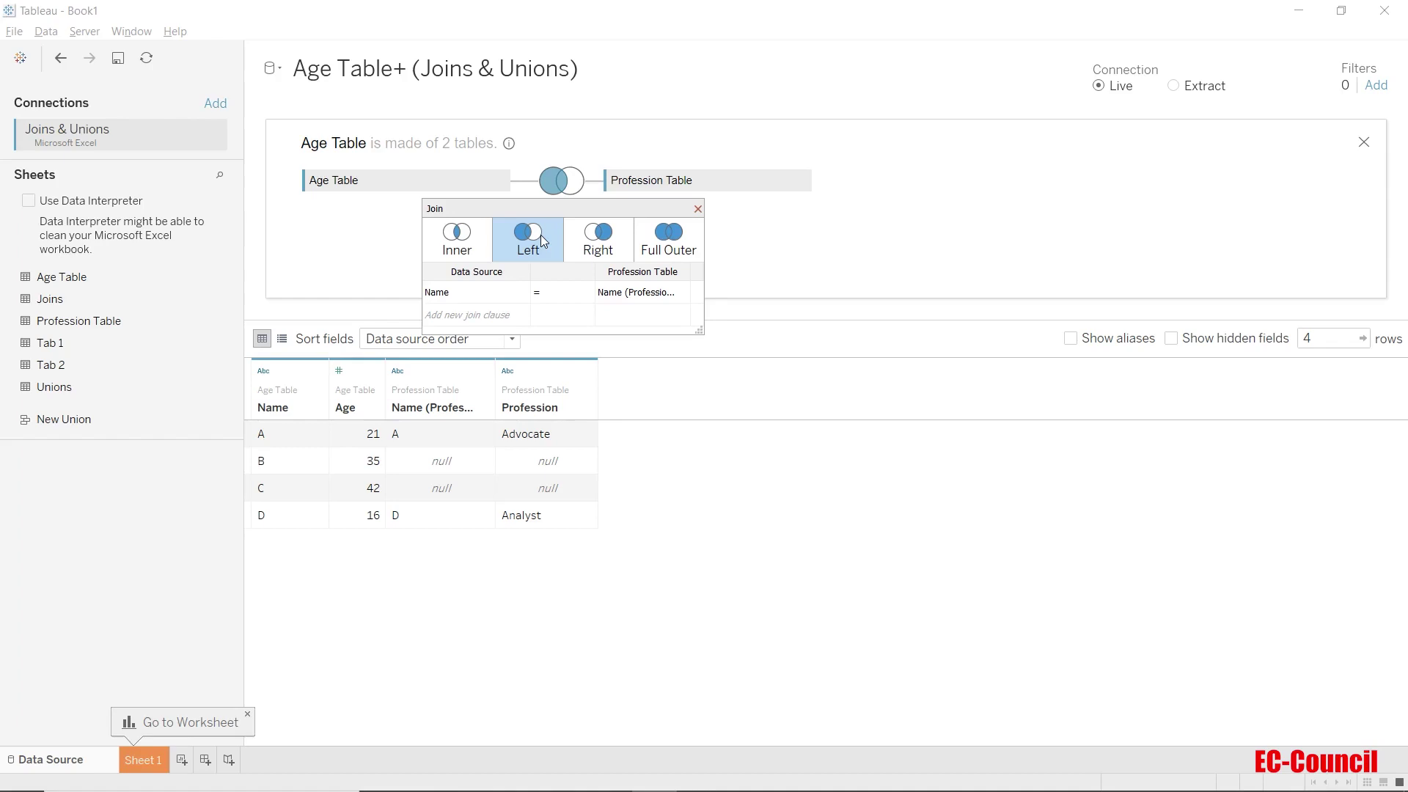
Step: Set the join clause to Name = Name (Profession Table) and close the join settings
mouse_move(524, 300)
click(523, 297)
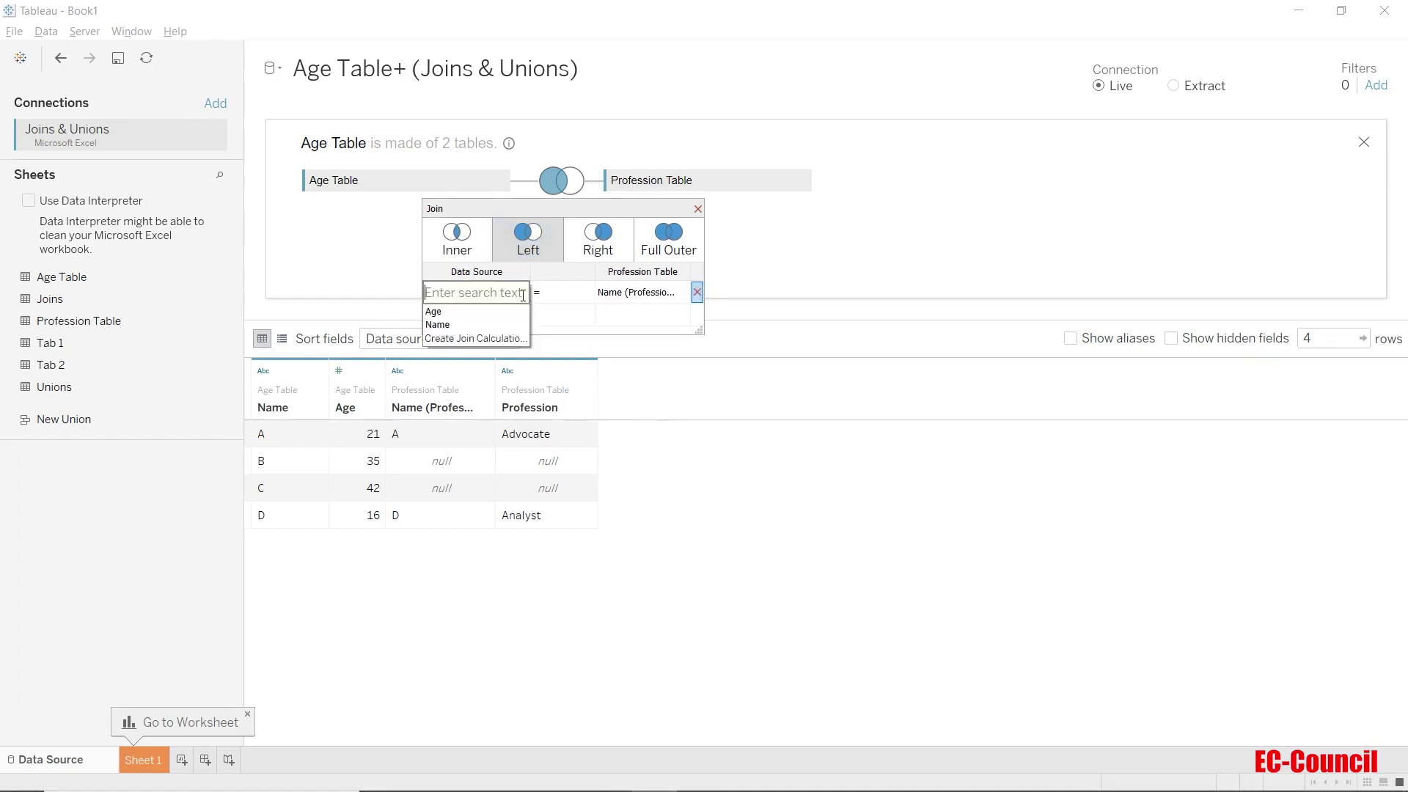
click(509, 327)
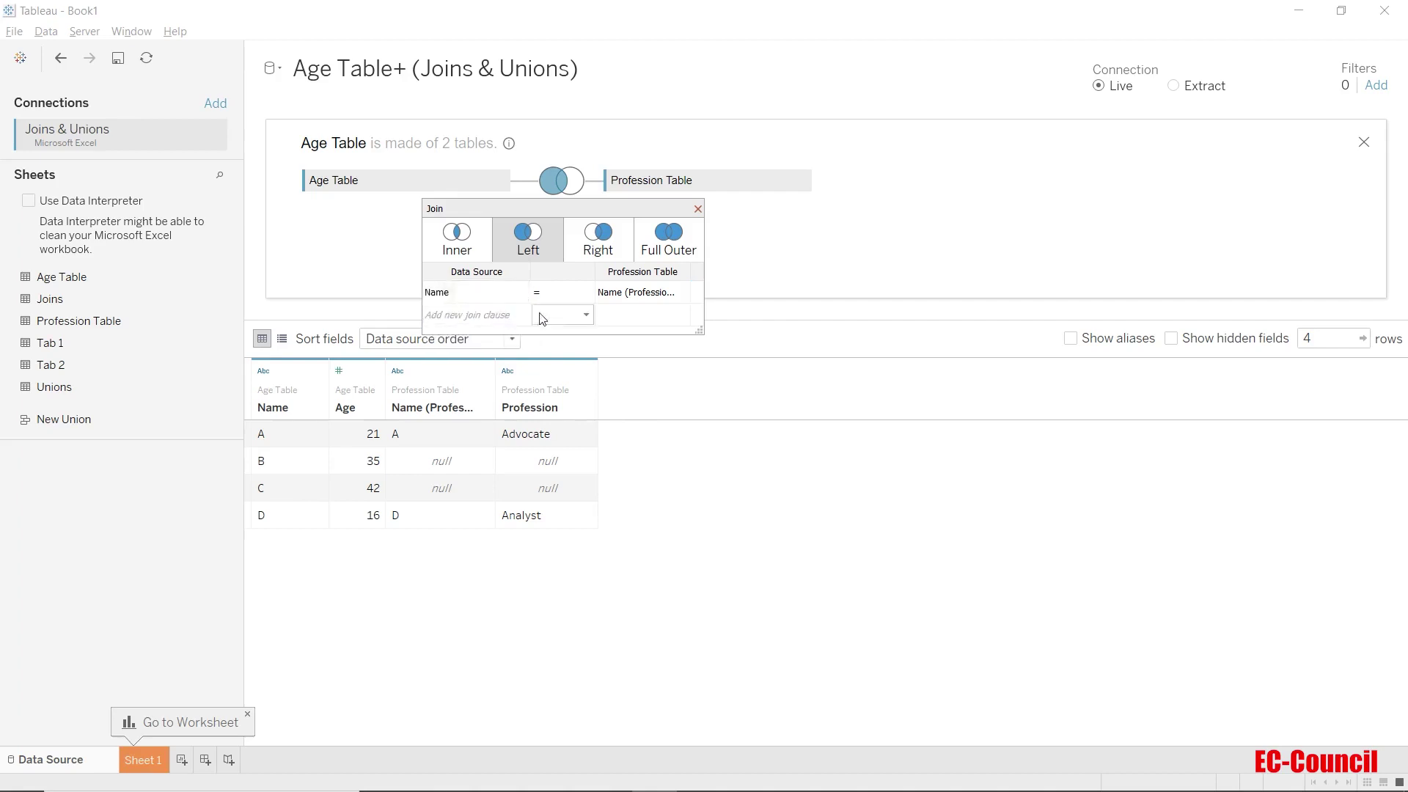
click(637, 294)
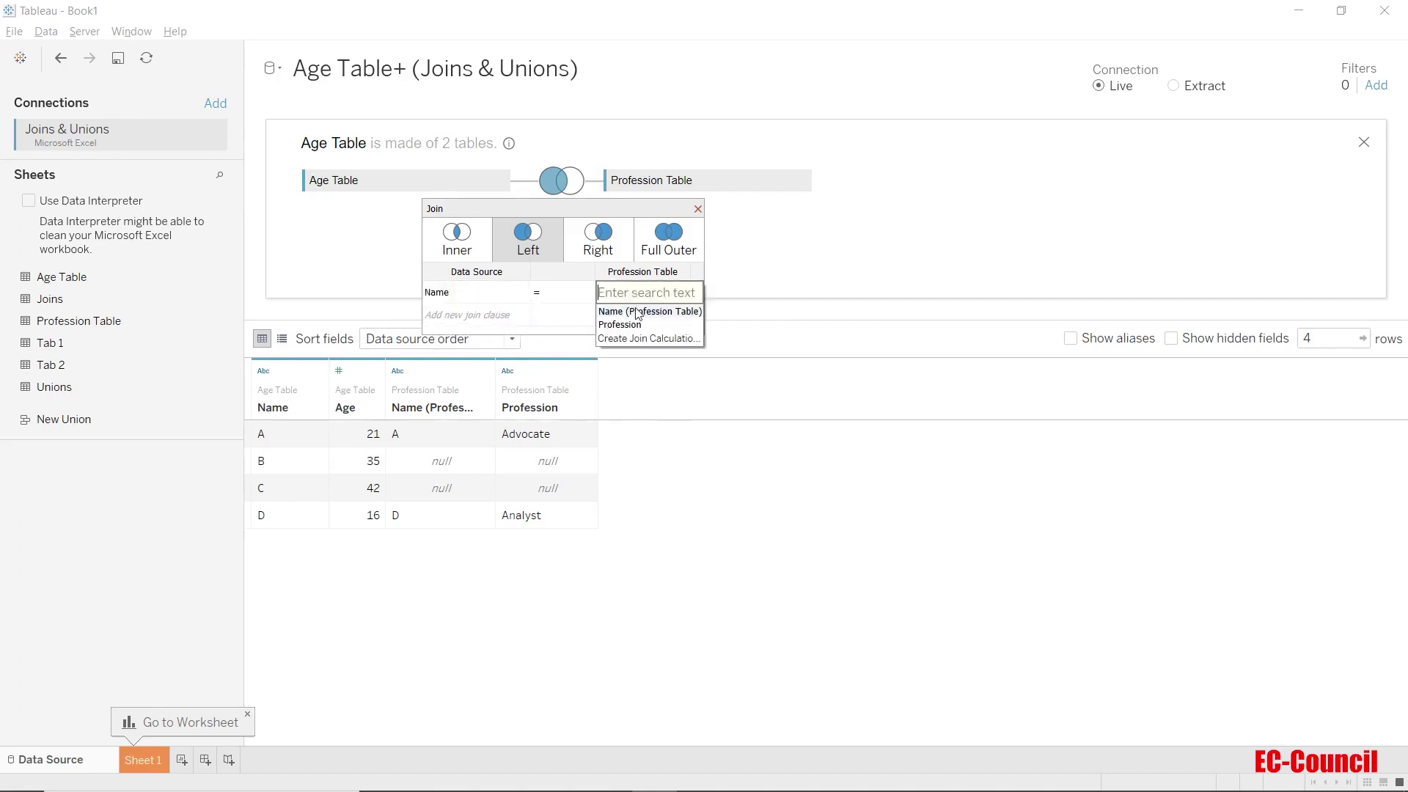
click(639, 312)
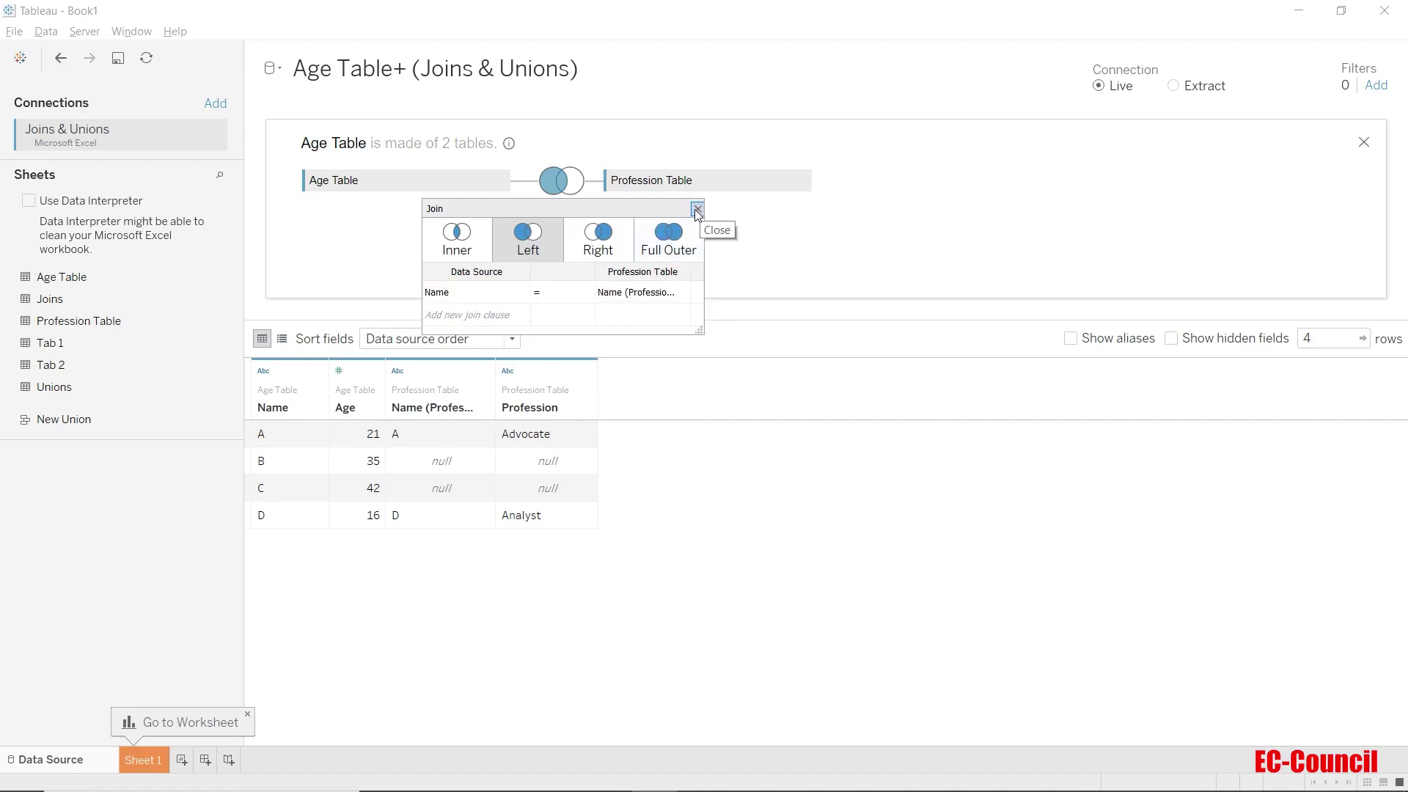
click(697, 211)
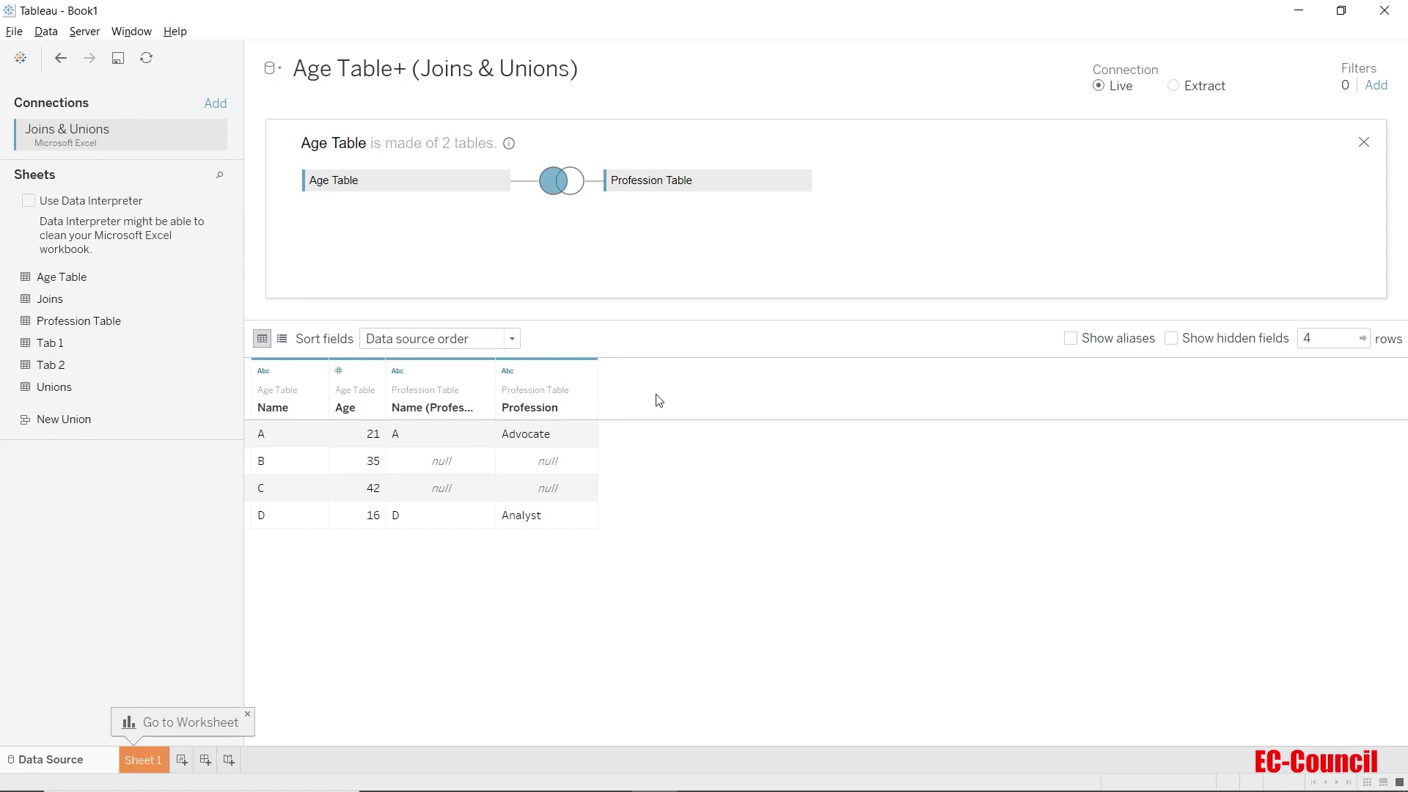
Step: Switch to Excel and examine the Right Join output's Name column and null cells
key(alt+Tab)
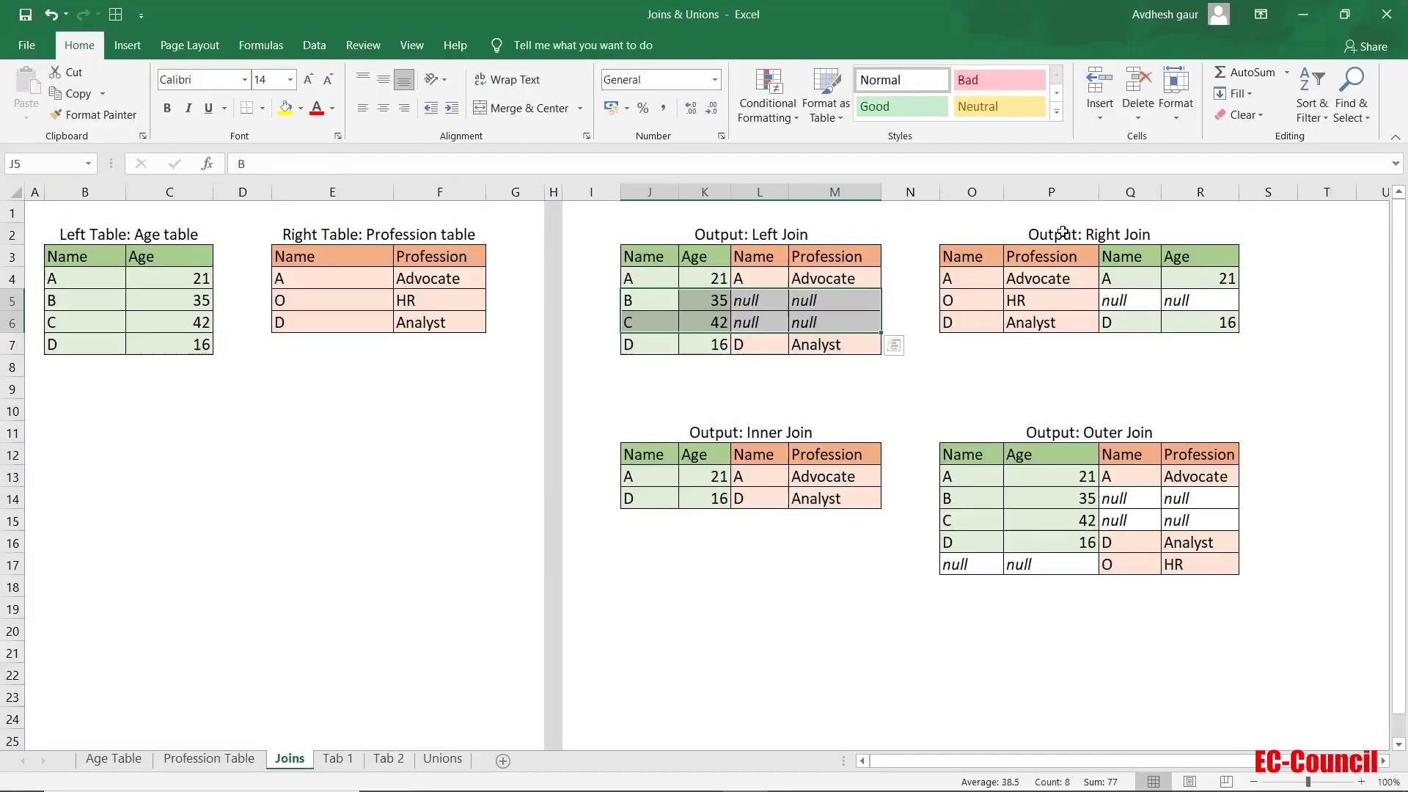
click(1209, 233)
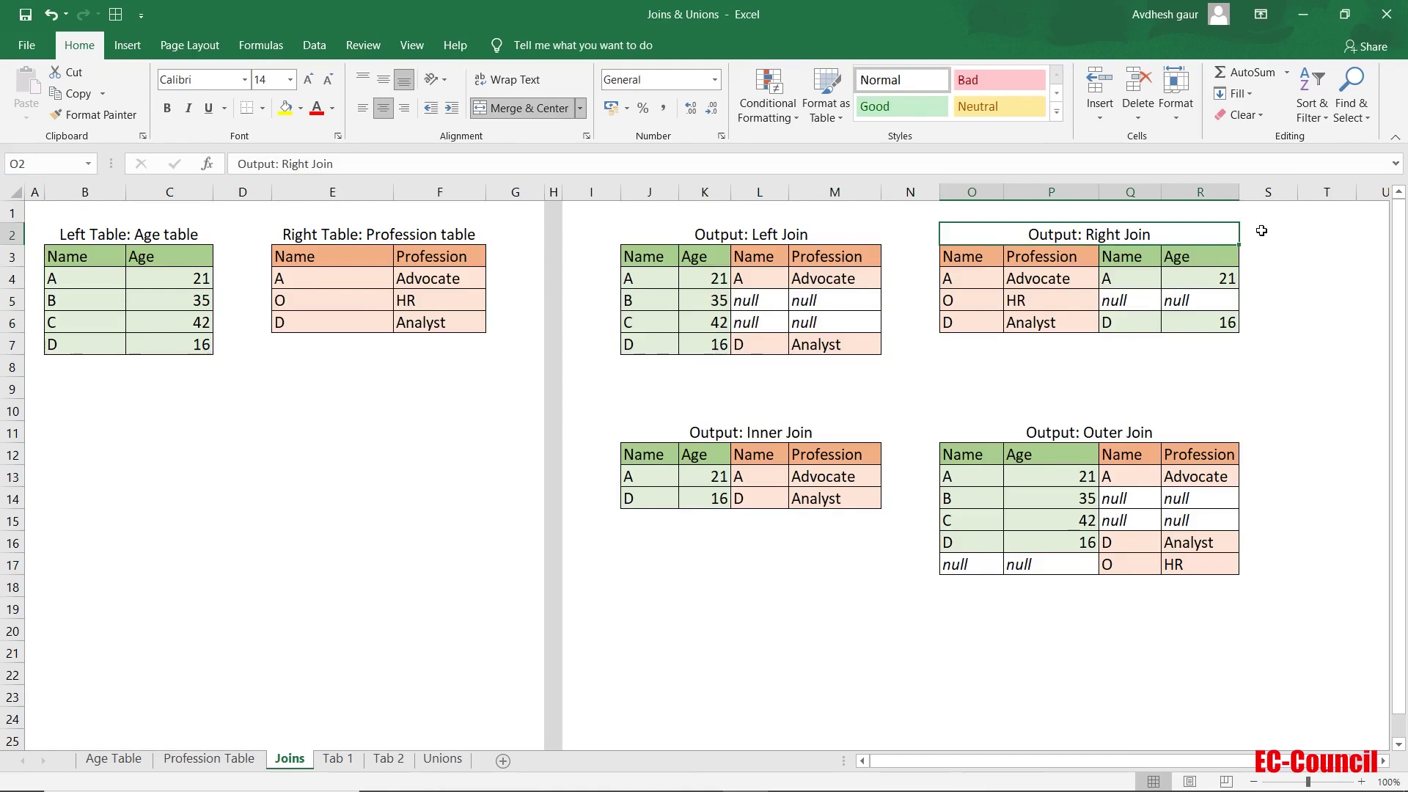
drag(956, 257, 949, 323)
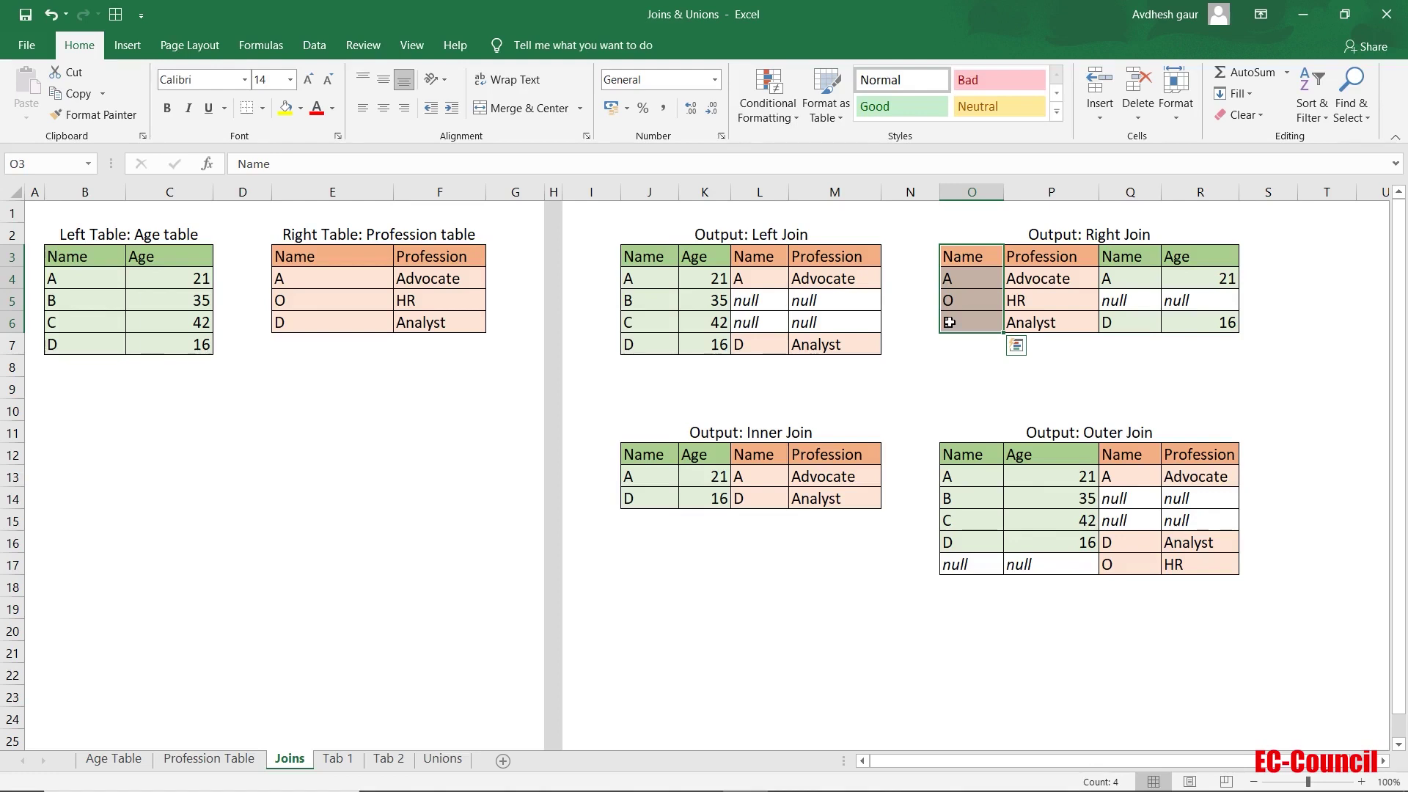
drag(1129, 300, 1192, 304)
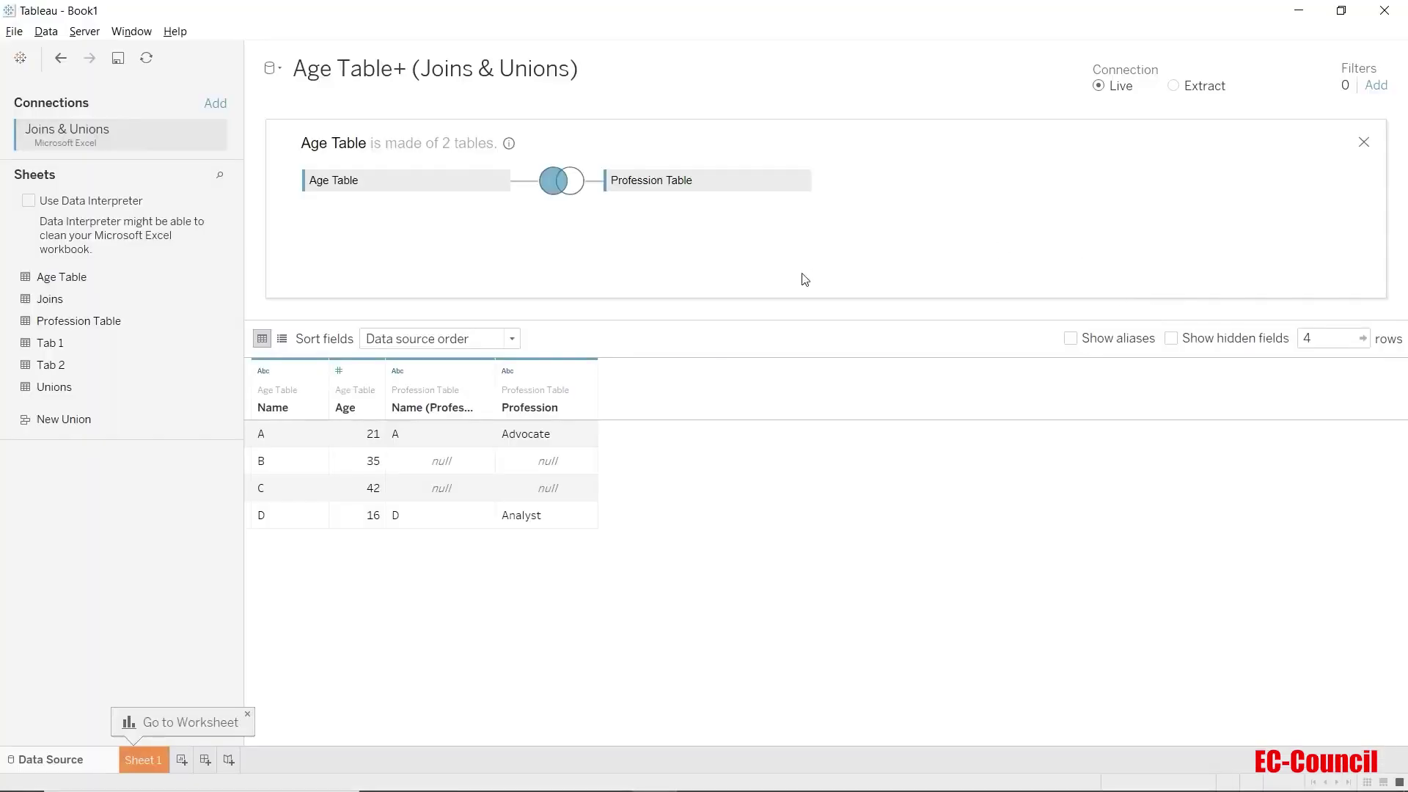
Step: Switch back to Tableau and change the join between Age Table and Profession Table to Right
click(561, 181)
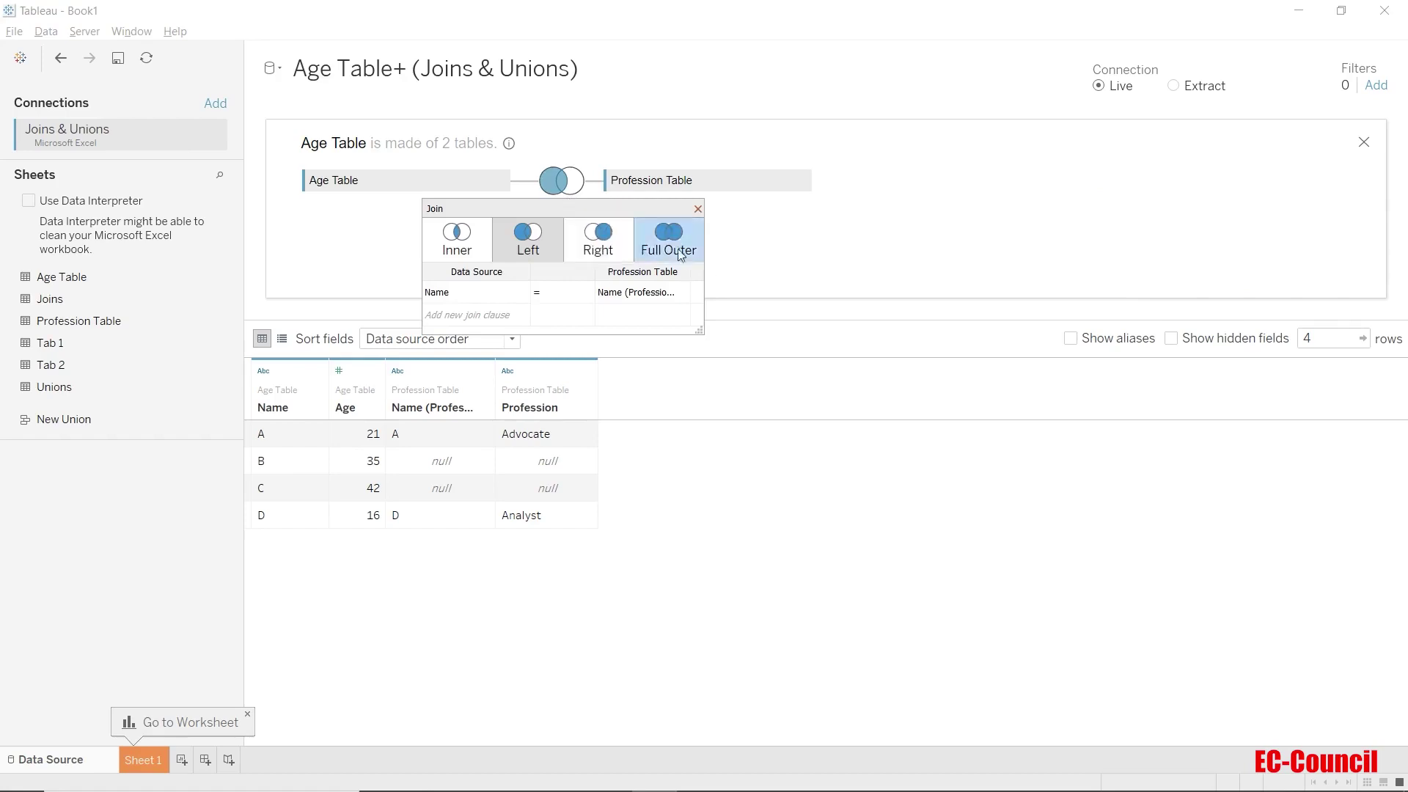
click(595, 236)
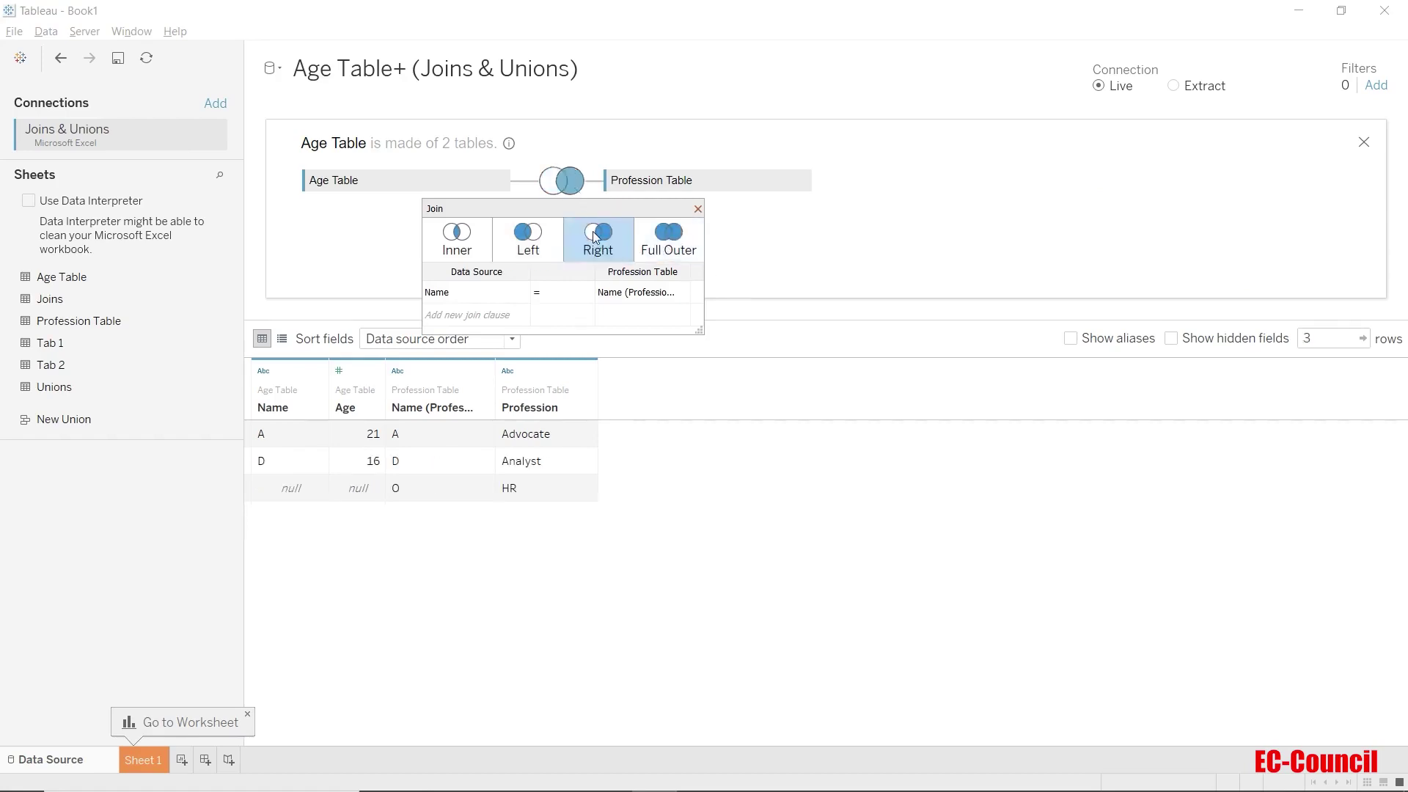
click(697, 209)
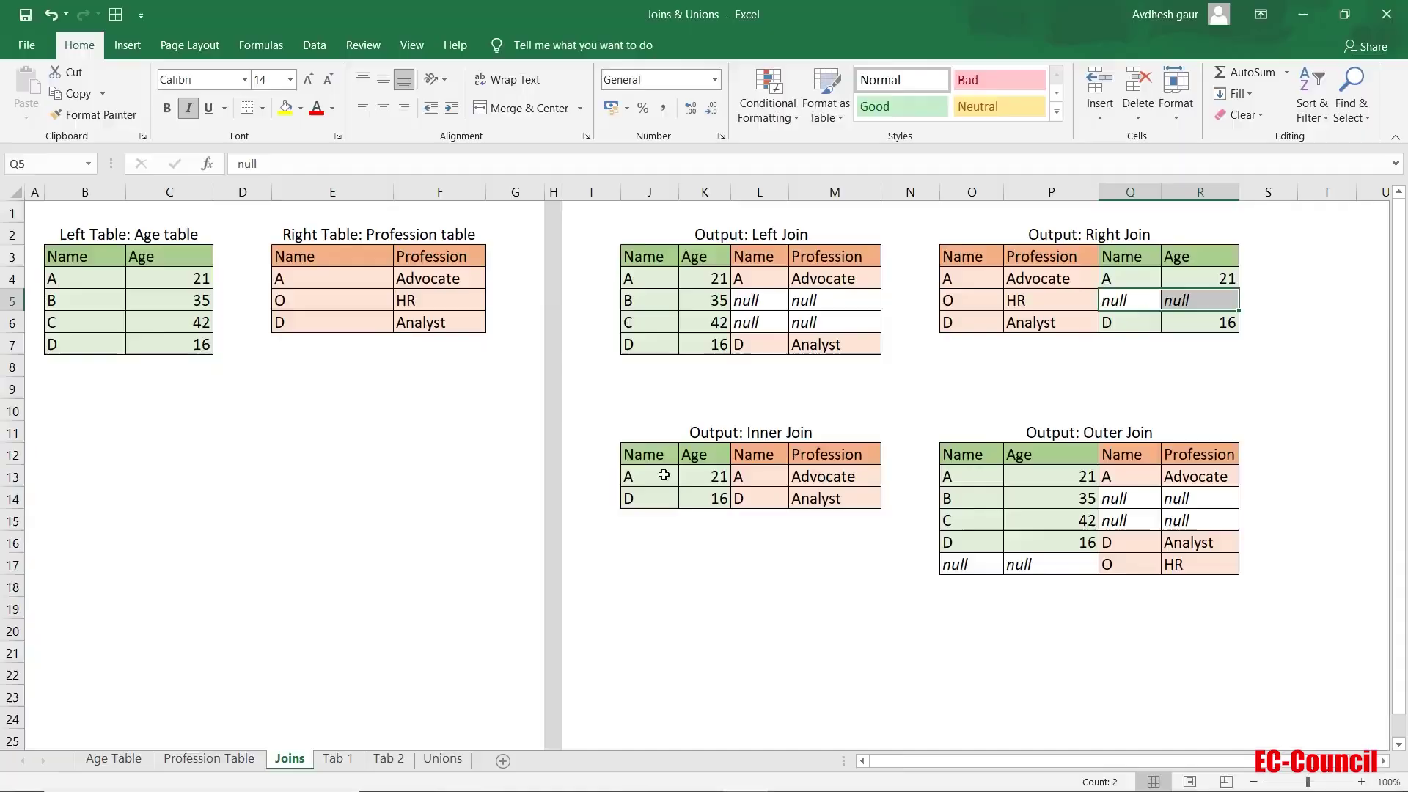
Step: Switch to Excel and examine the Inner Join and Outer Join outputs, including the Outer Join's null Name and Age cells
click(674, 434)
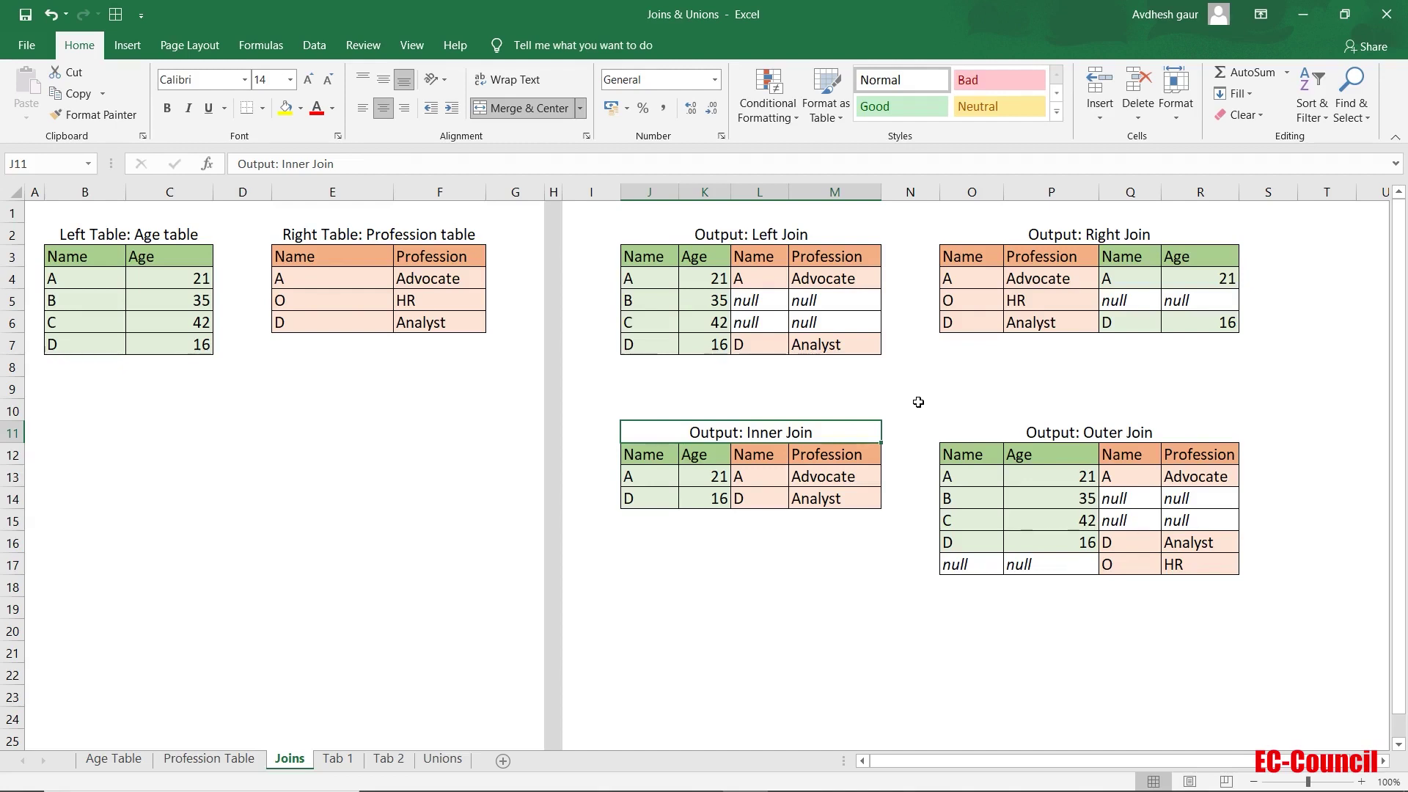
click(955, 429)
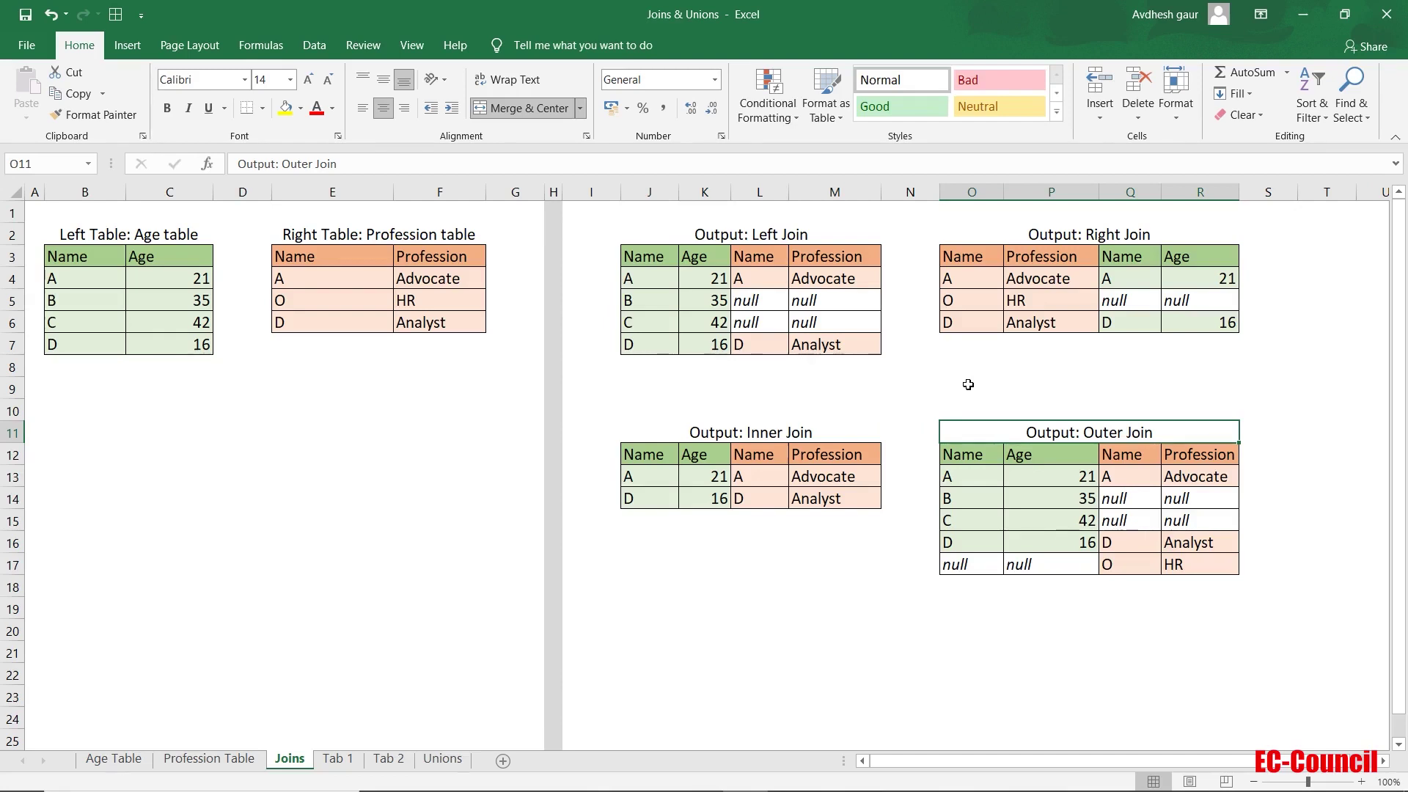
drag(960, 564, 1048, 564)
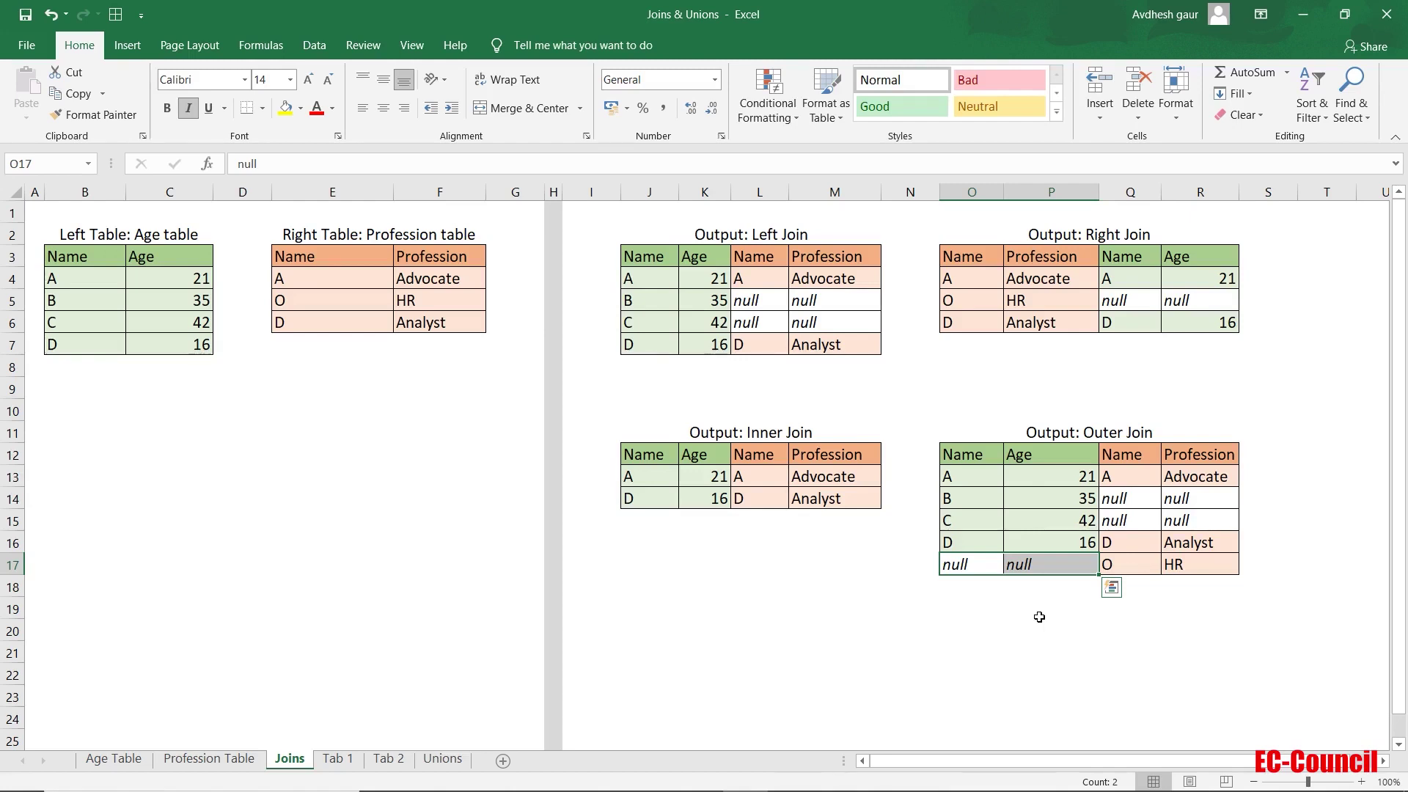
Step: Examine the Outer Join output's null Name and Profession cells in the rows for B and C
drag(1118, 499, 1182, 517)
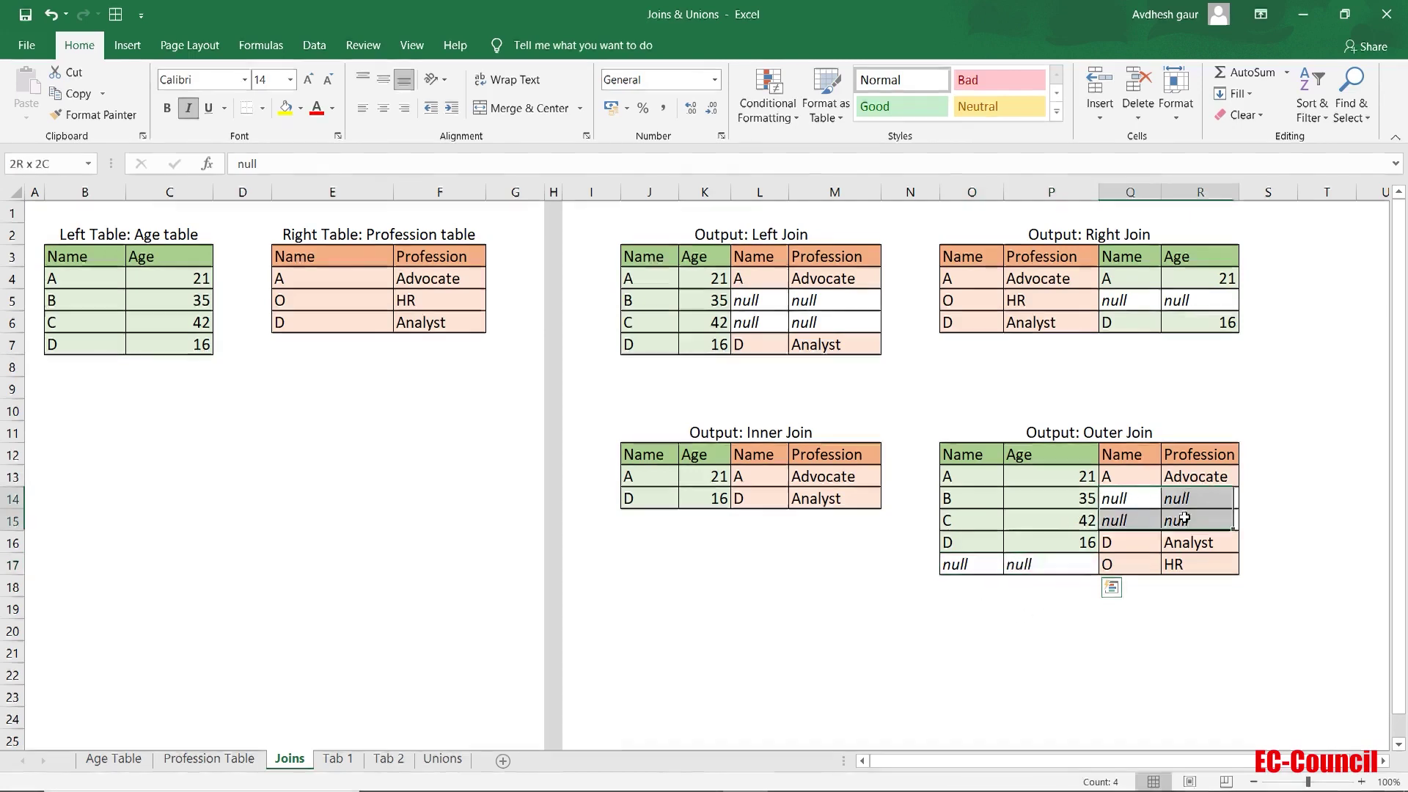
text(null	null null	null)
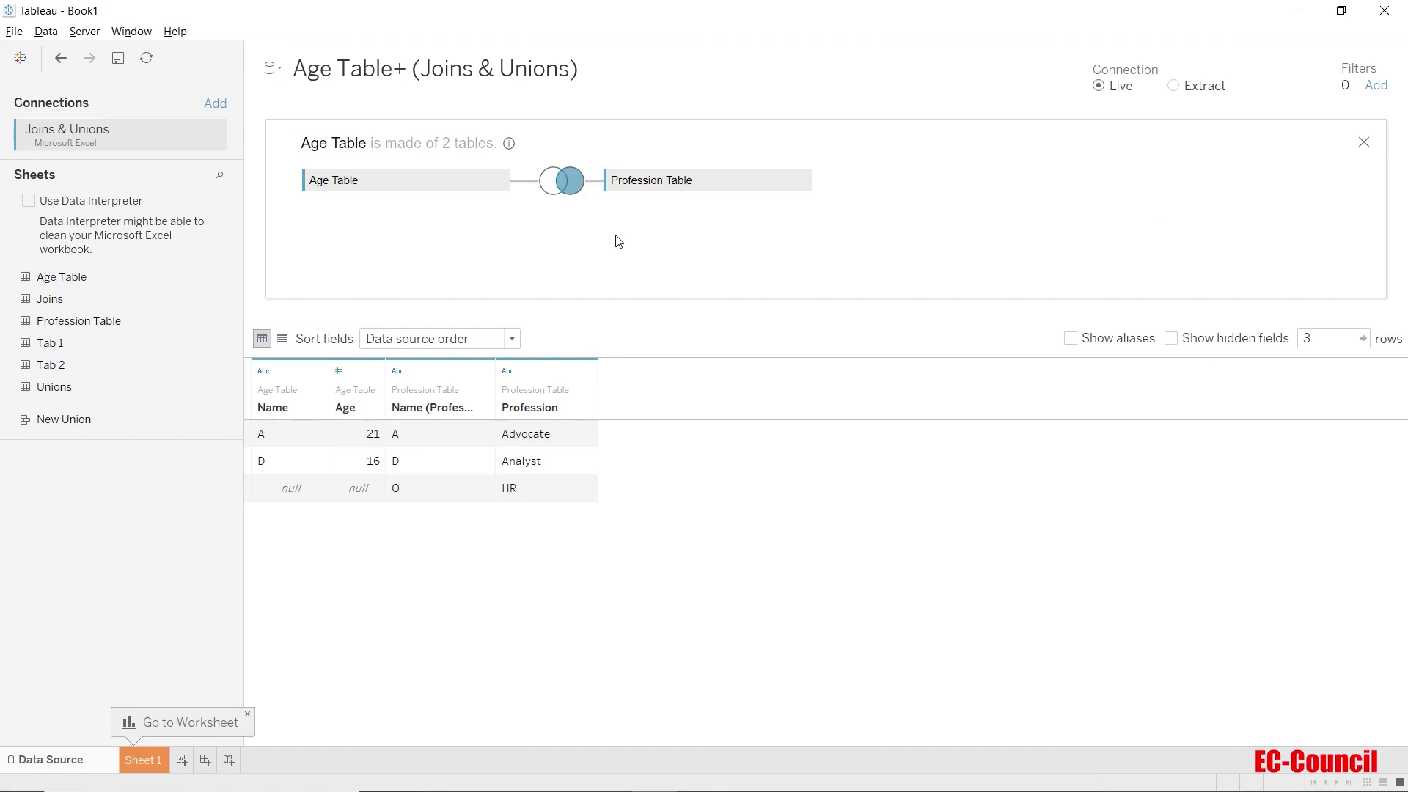
Step: Switch to Tableau, try the Inner join between Age Table and Profession Table, and set the join to Full Outer
click(572, 188)
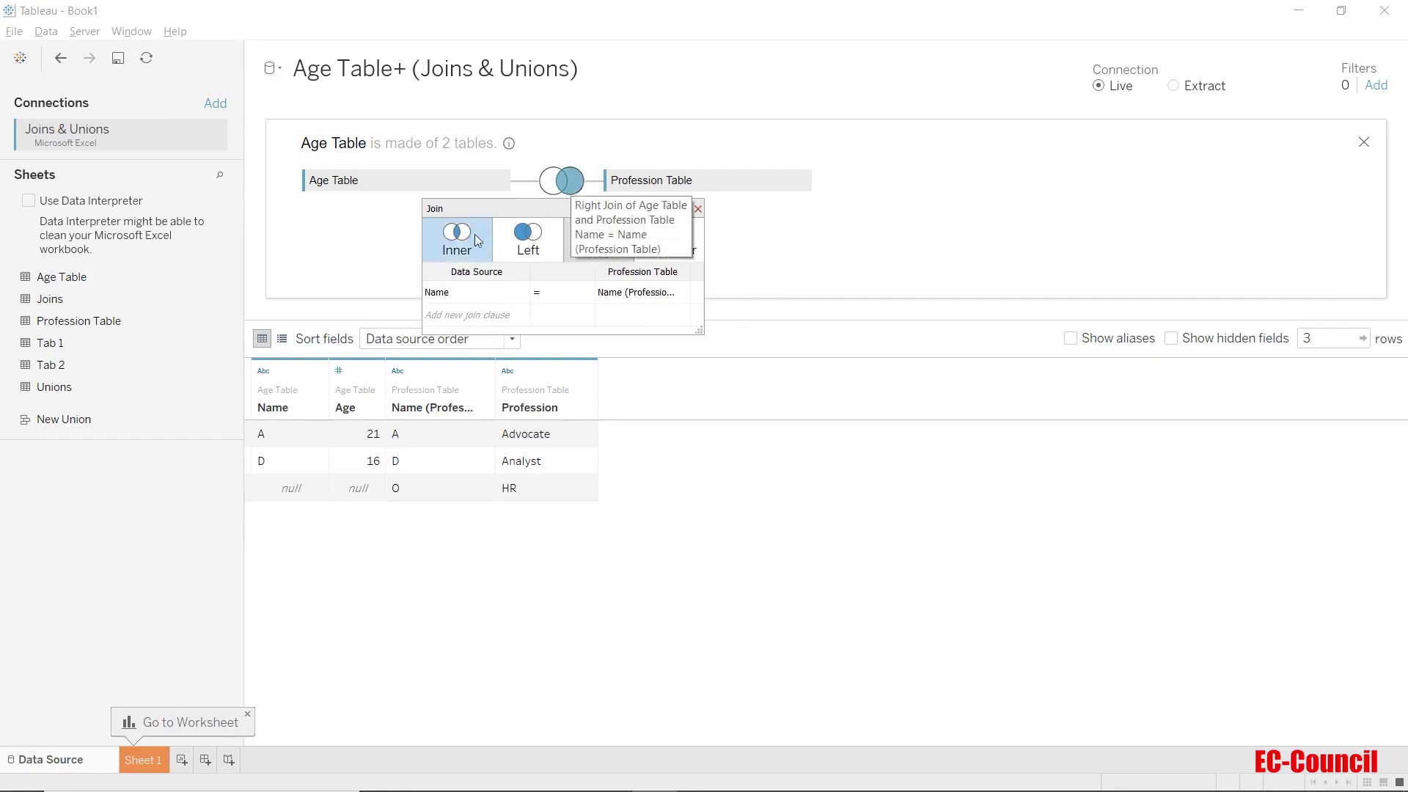
click(462, 247)
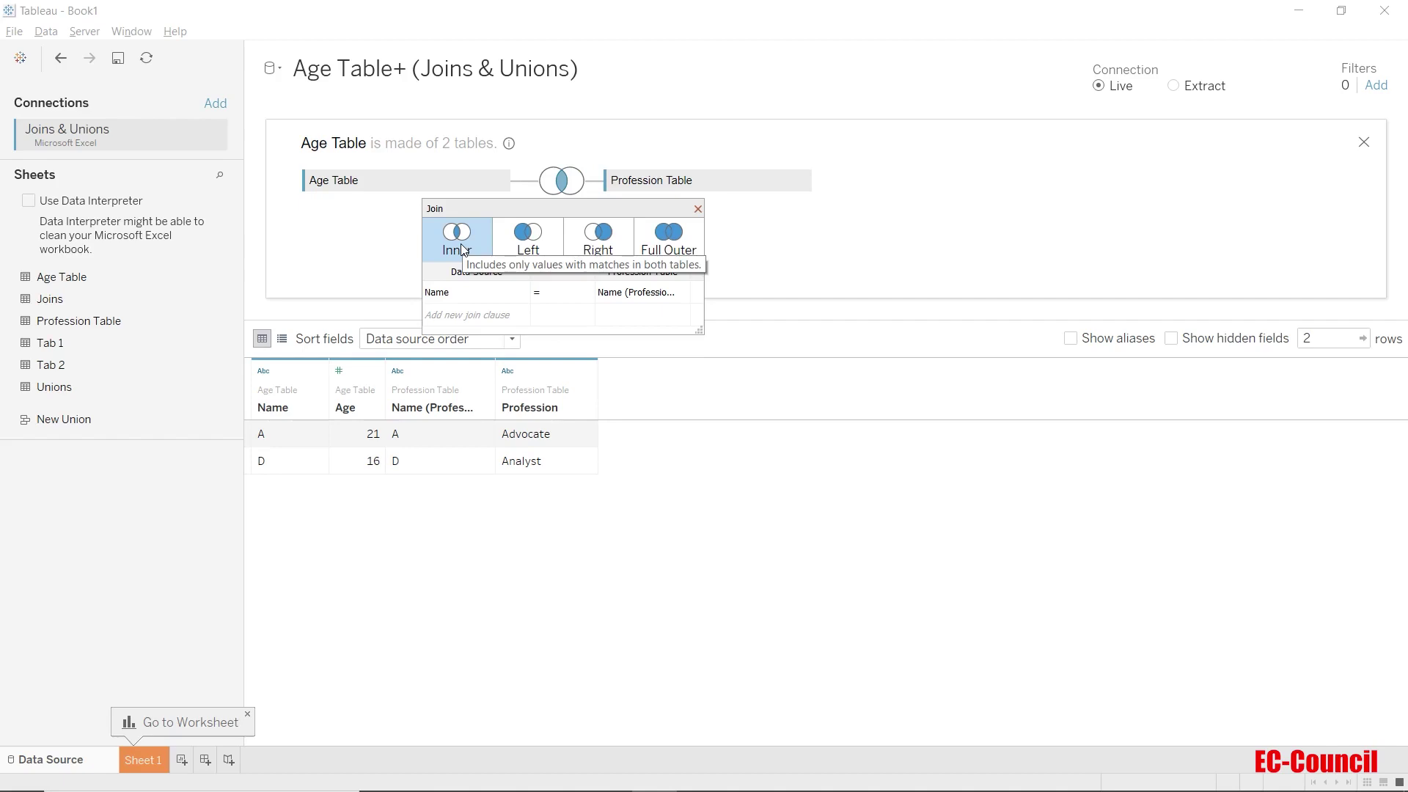
click(654, 245)
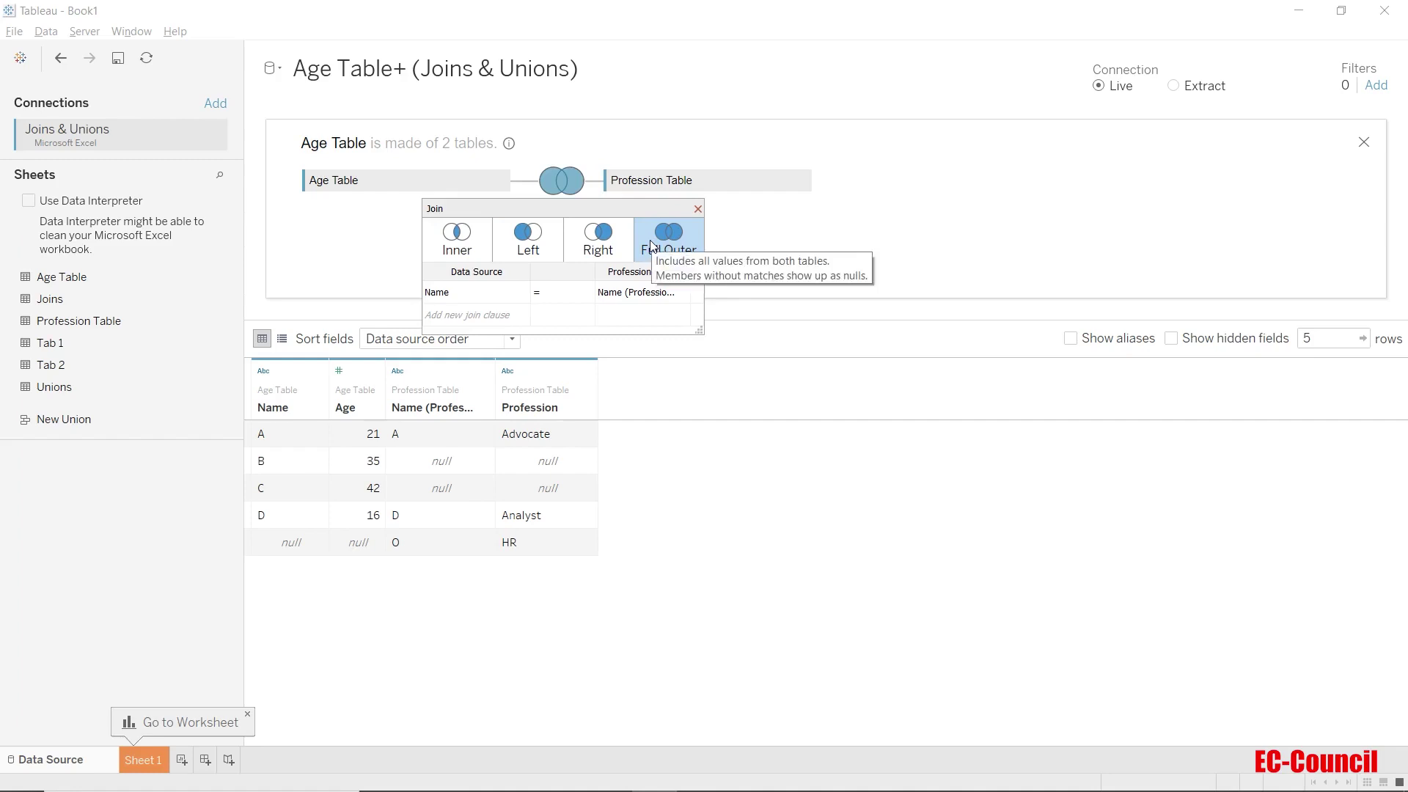
click(697, 210)
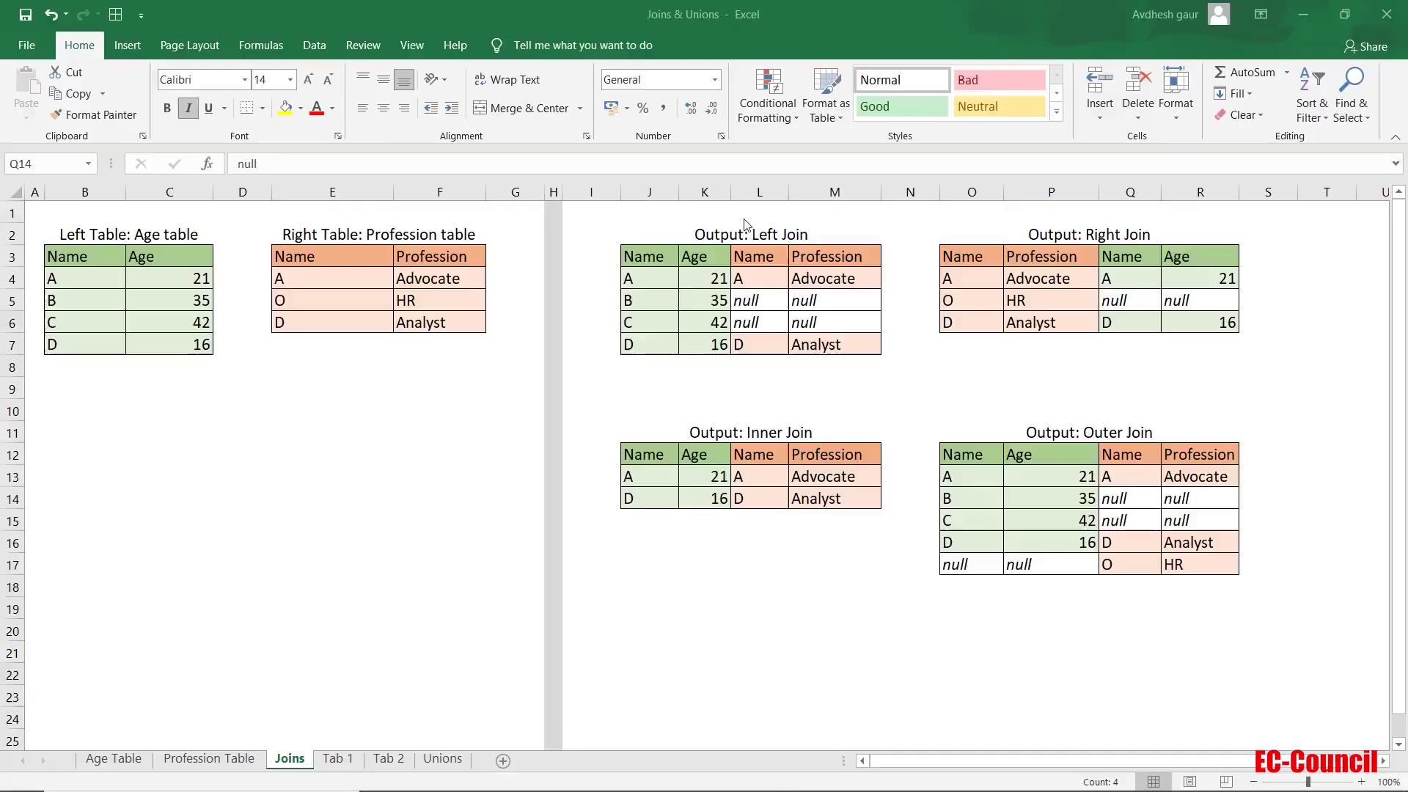
Step: Switch to Excel and examine the Unions sheet's two source tables and the Union output
click(447, 759)
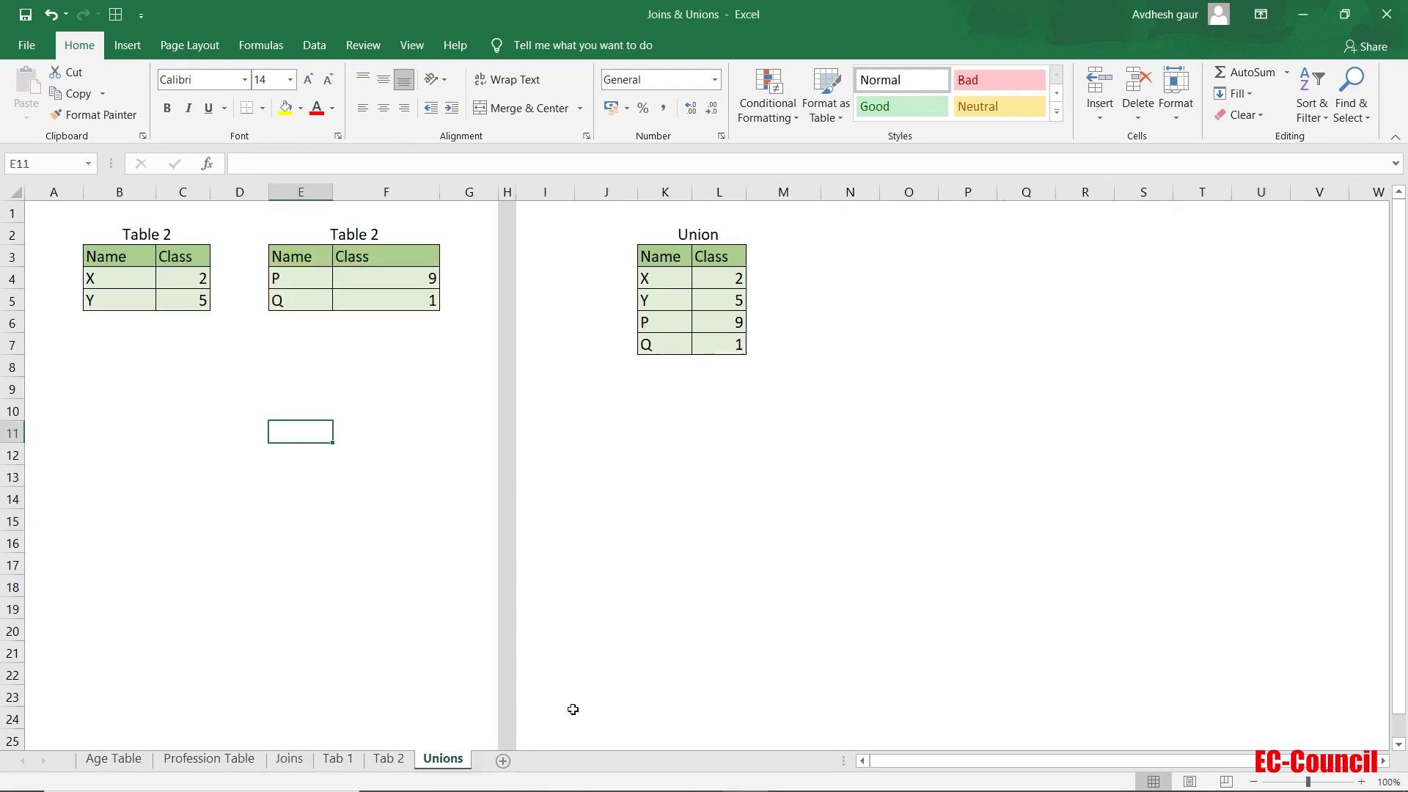
click(714, 229)
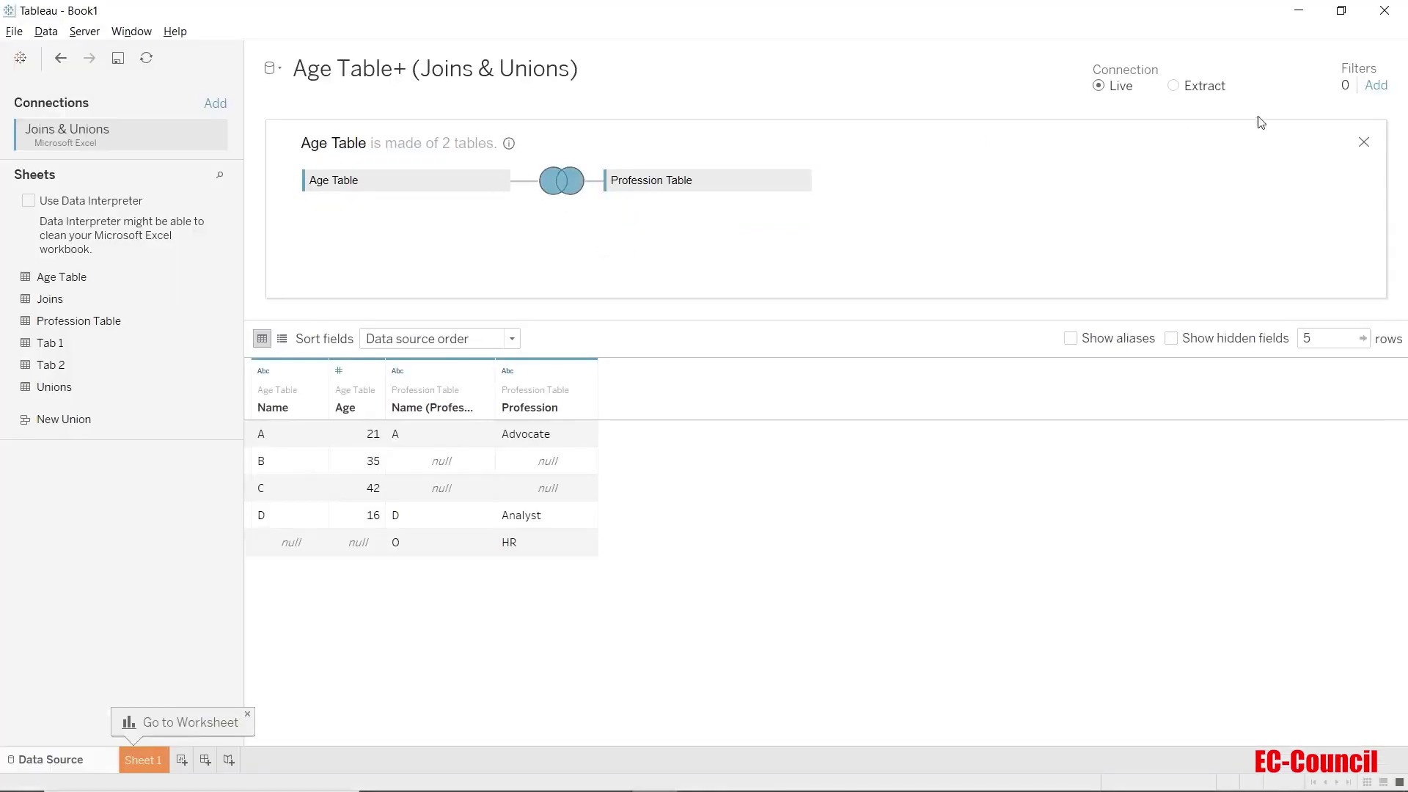
Step: Switch back to Tableau and replace the joined Age Table on the data source canvas with the Tab 1 sheet
click(1361, 141)
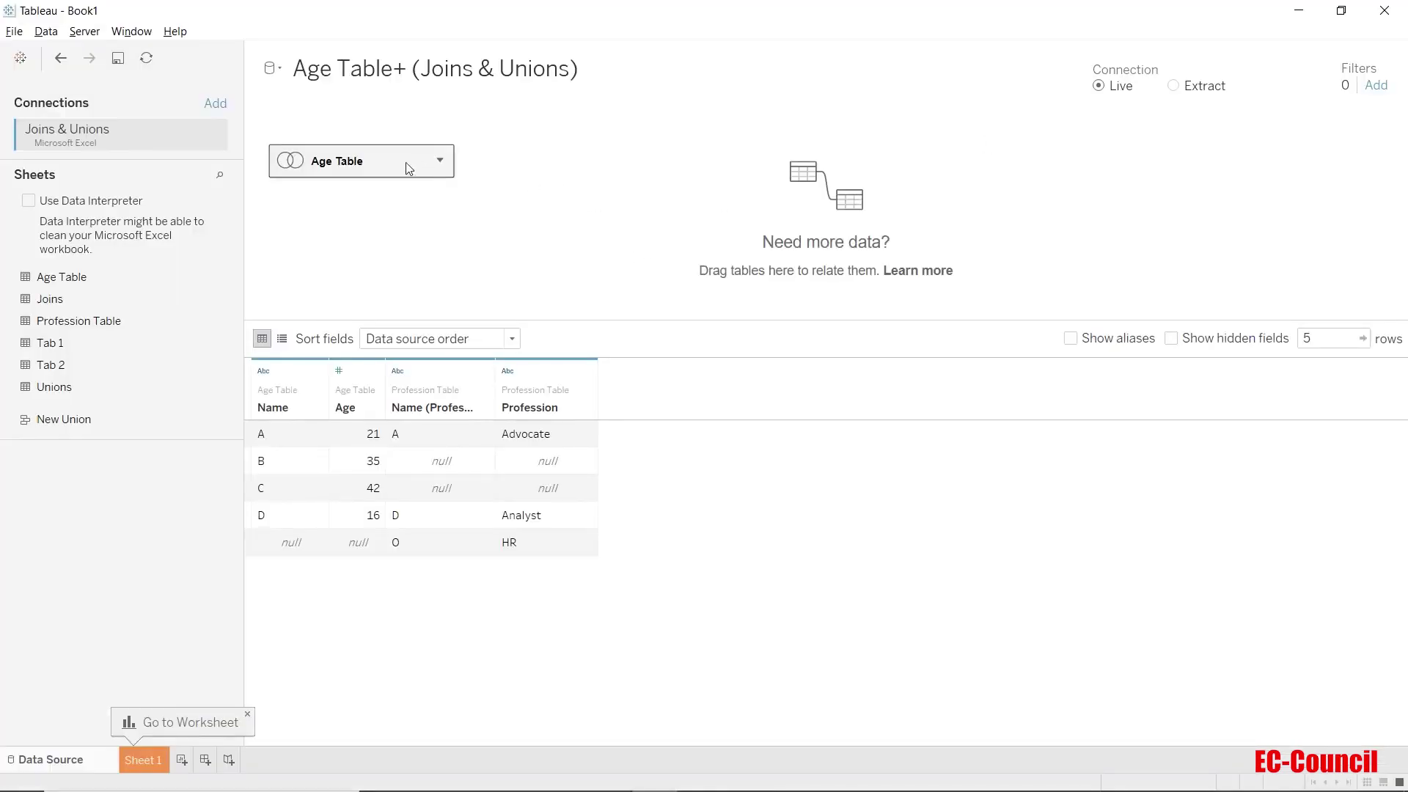
drag(408, 164, 66, 612)
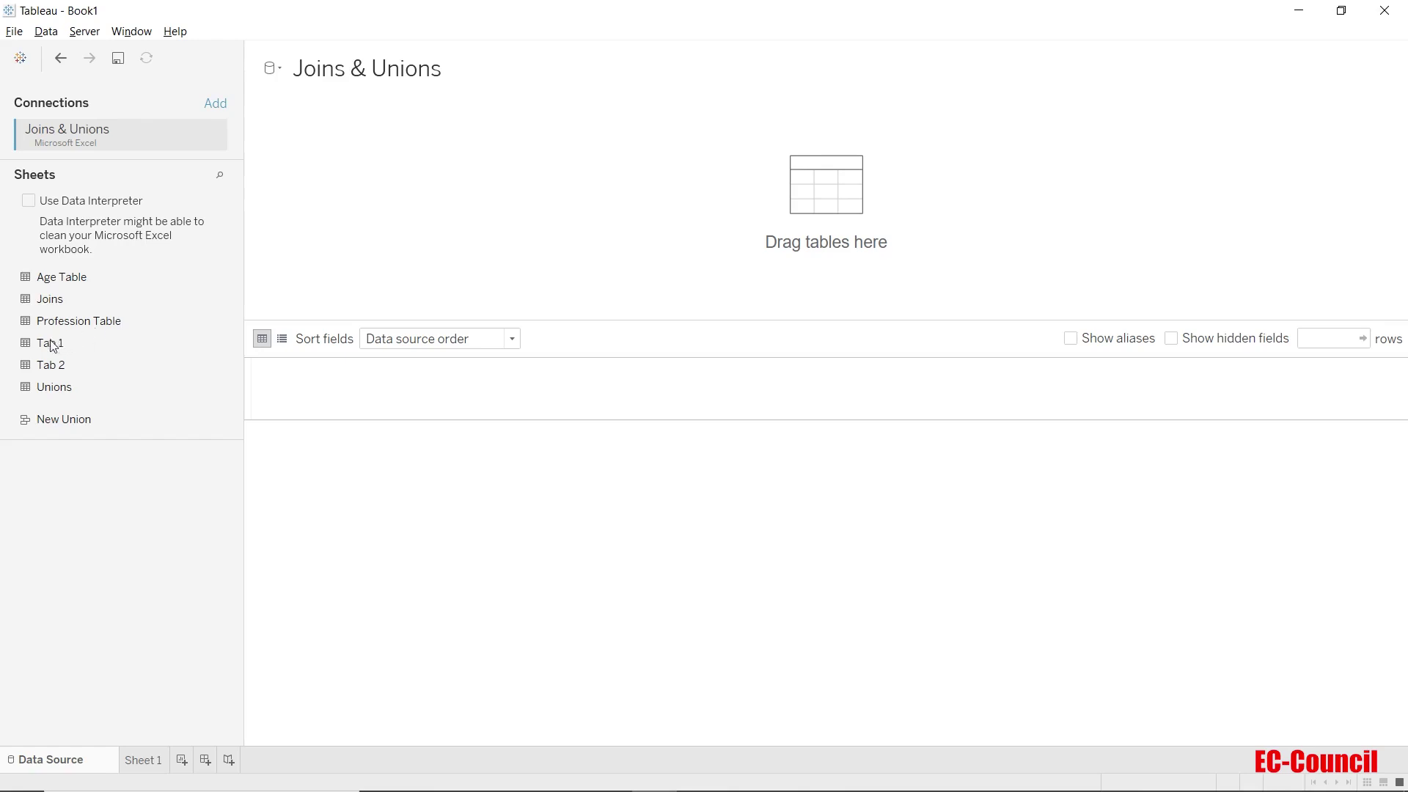
drag(89, 353, 337, 189)
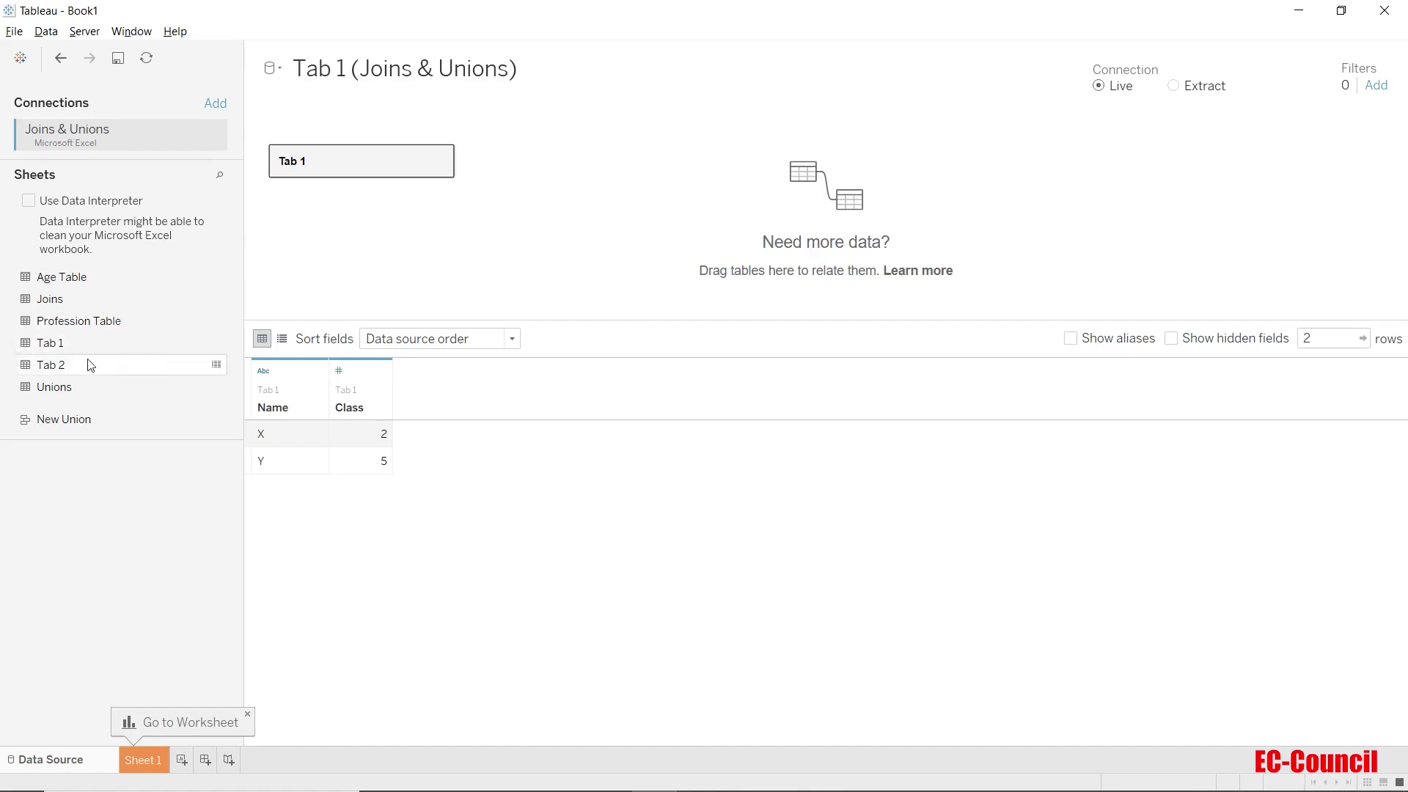
Step: Add the Tab 2 sheet as a union with the Tab 1 table on the canvas
drag(87, 362, 294, 177)
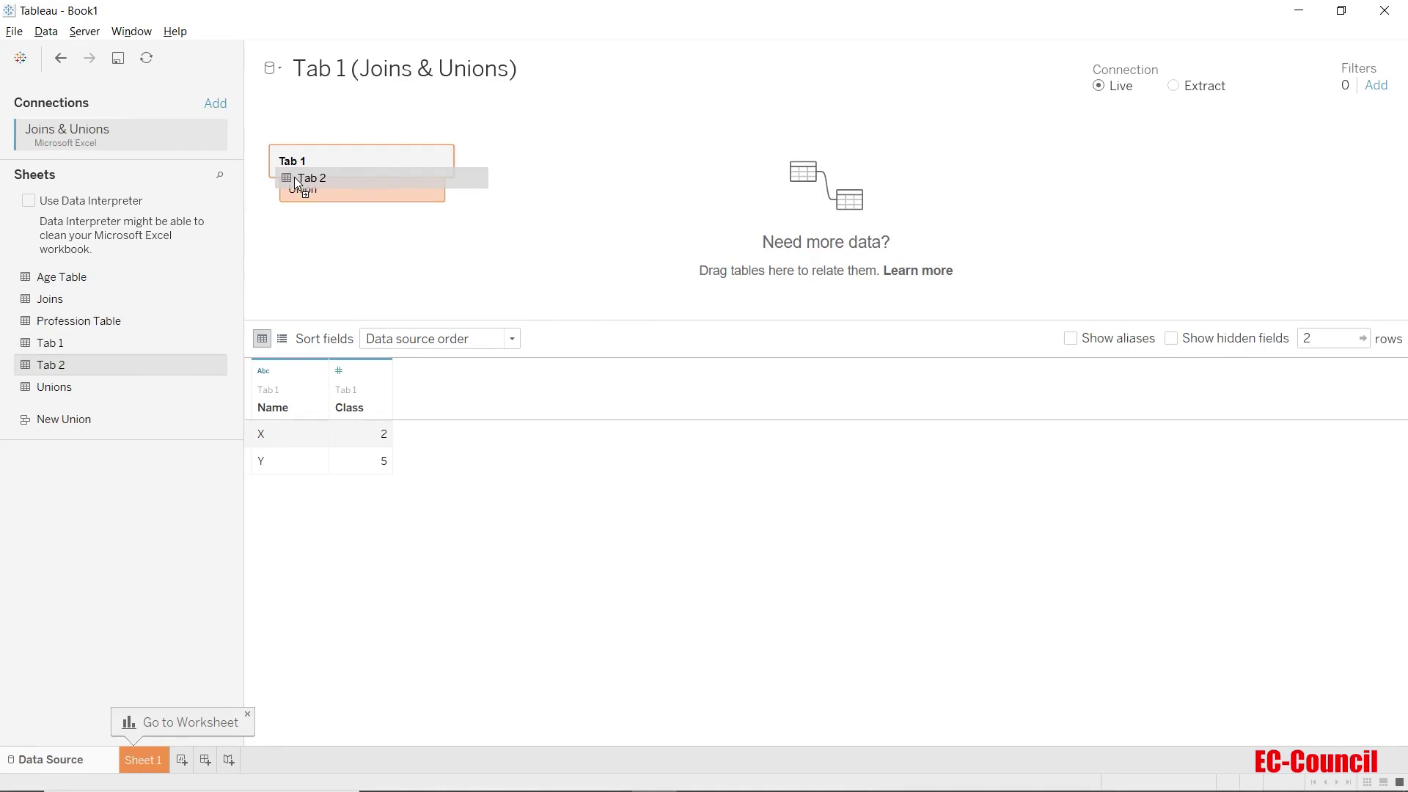
drag(293, 177, 295, 176)
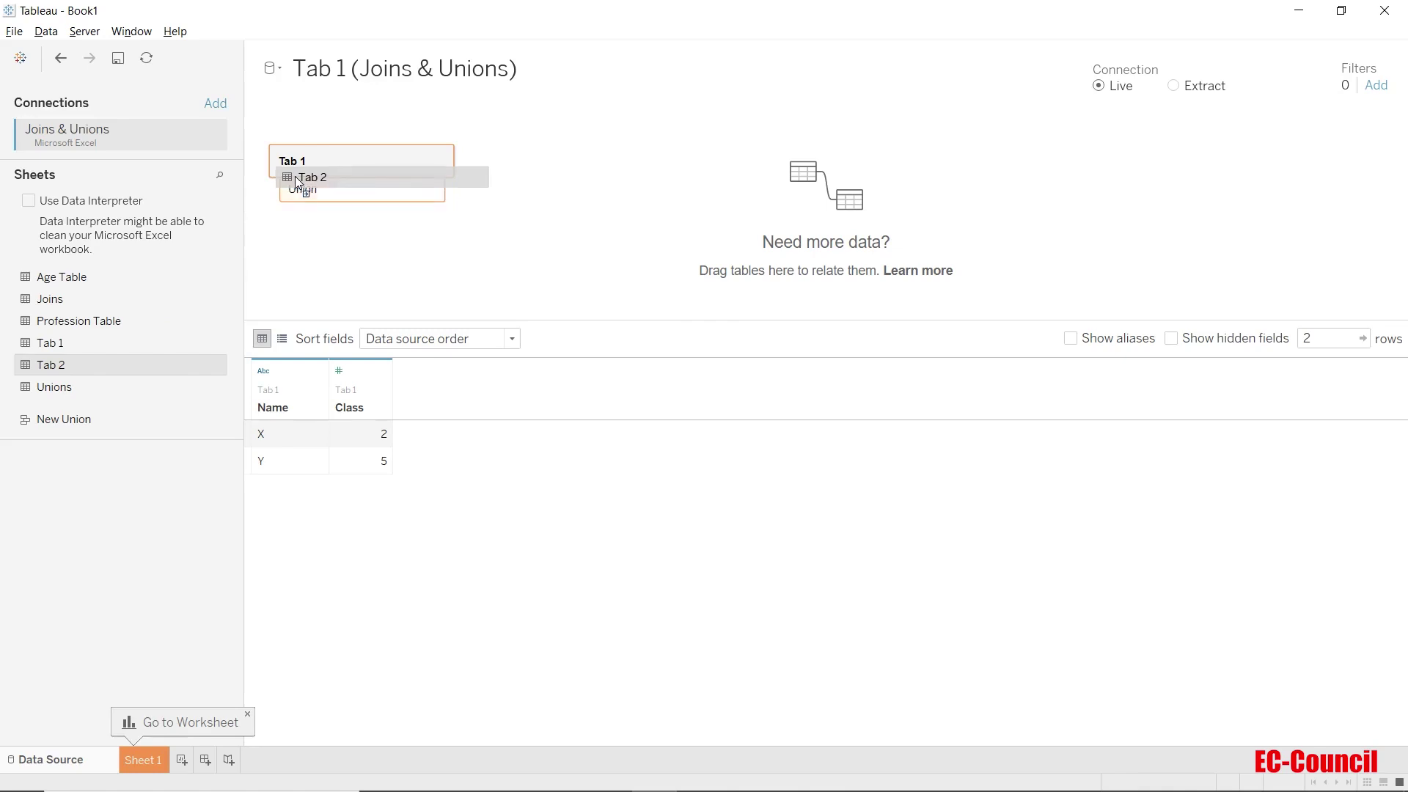
drag(294, 176, 295, 175)
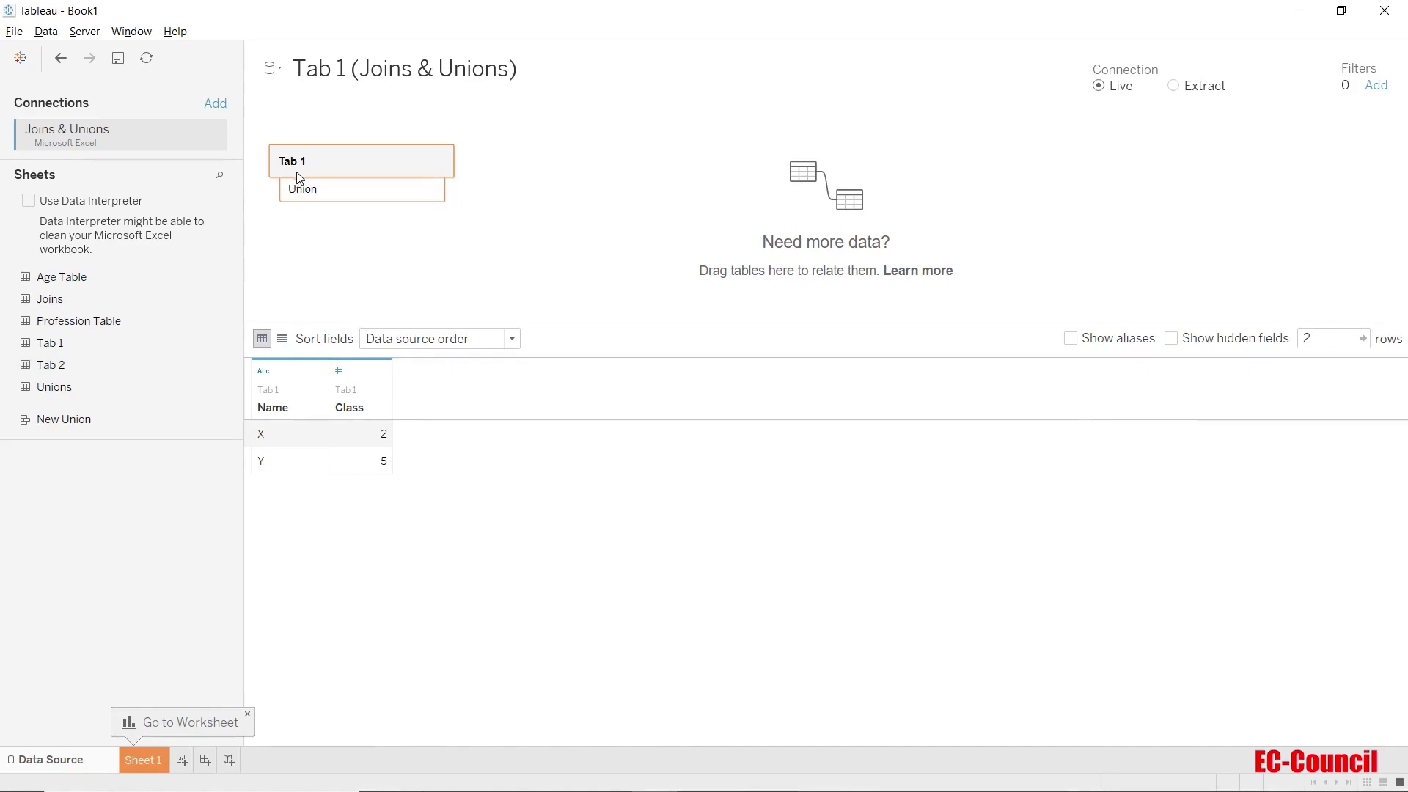
click(60, 58)
drag(80, 370, 296, 178)
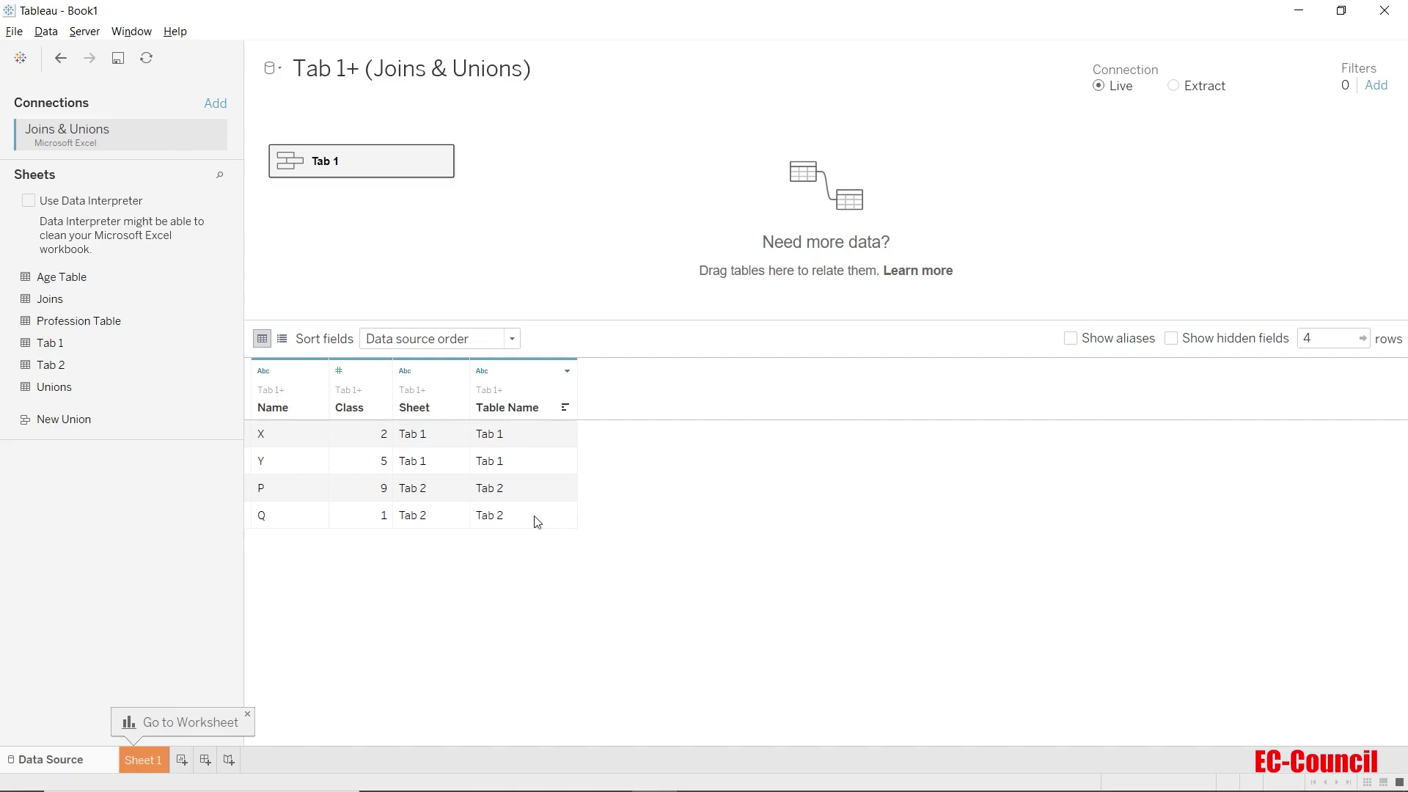
Step: Edit the Tab 1 union to include one more copy of Tab 1 and two more copies of Tab 2
click(440, 160)
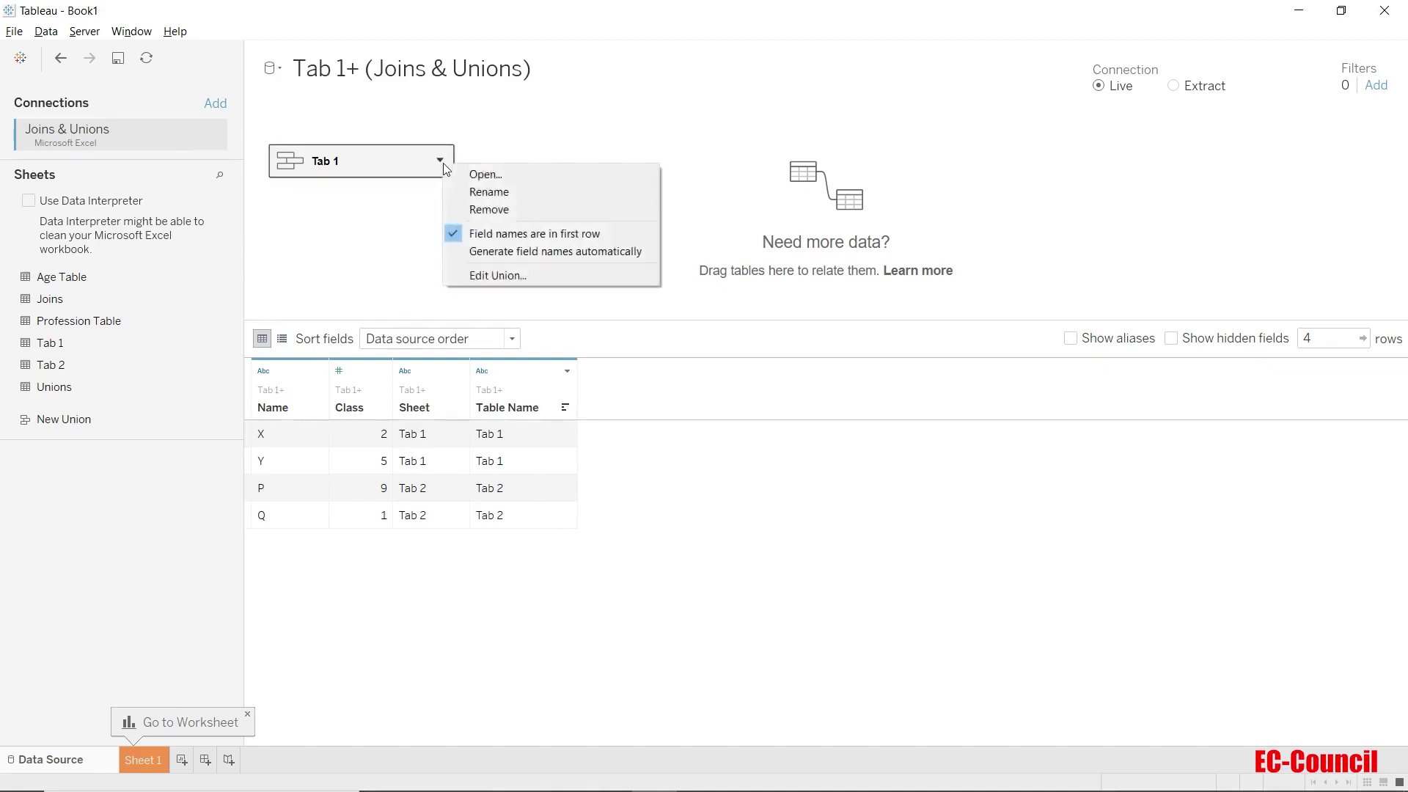
click(470, 275)
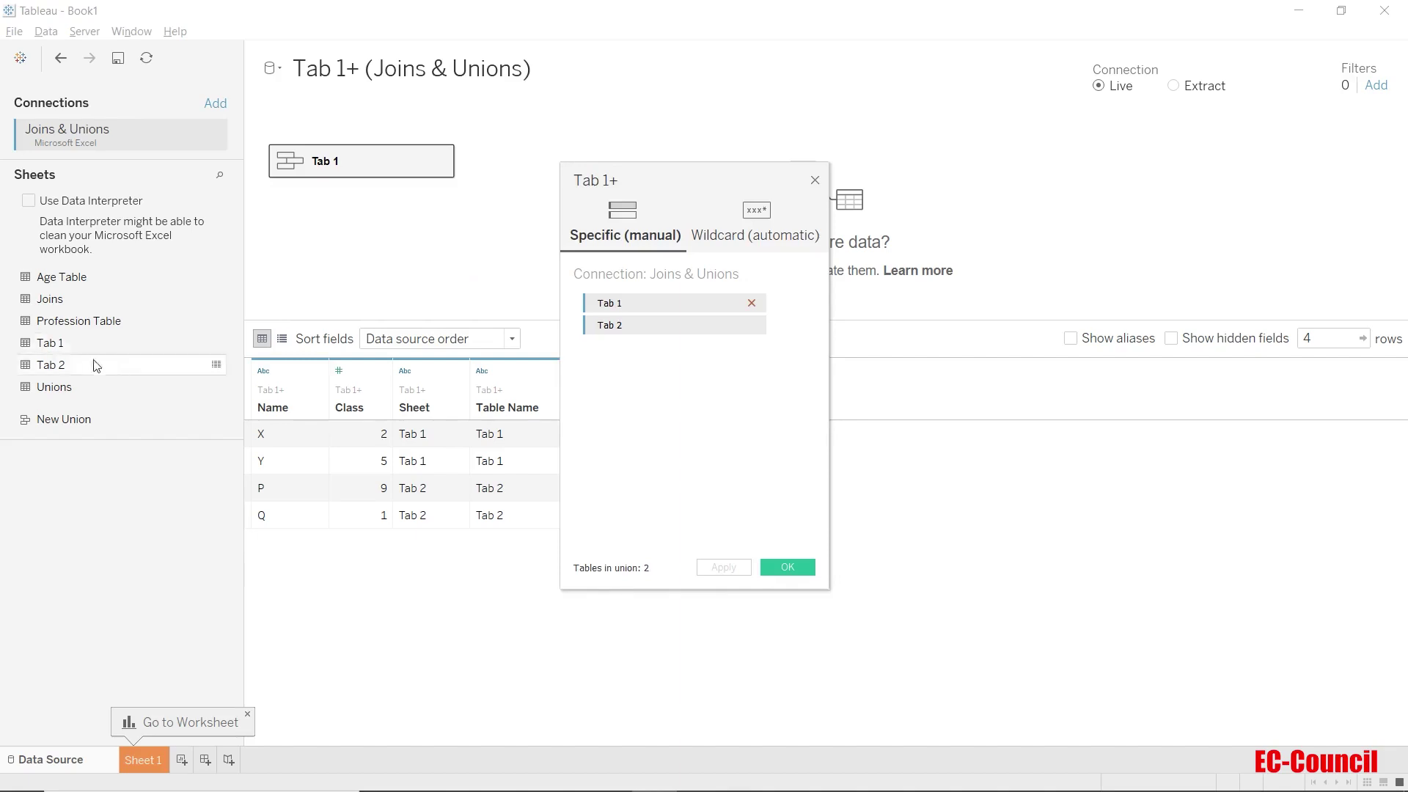
drag(92, 351, 597, 368)
drag(95, 365, 666, 380)
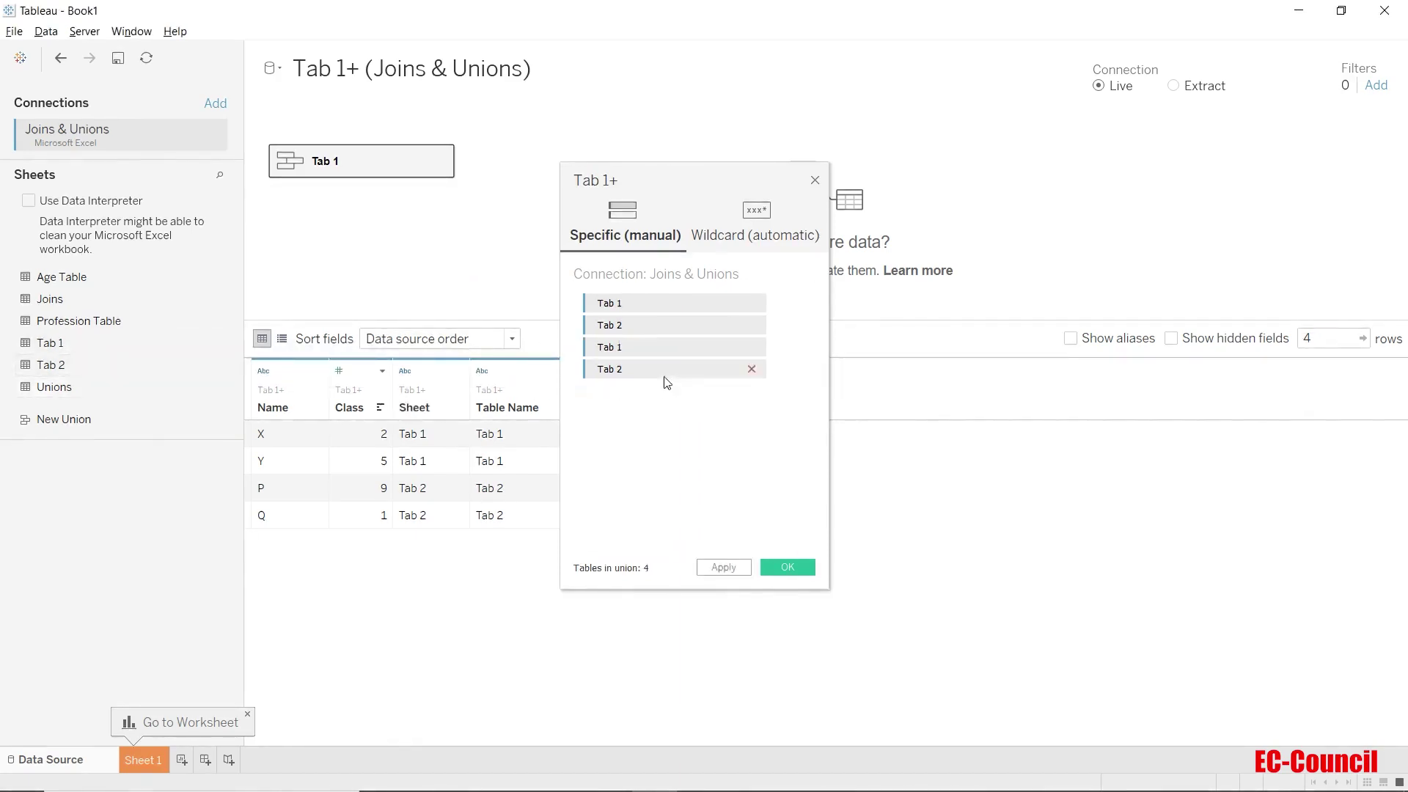
drag(101, 380, 622, 396)
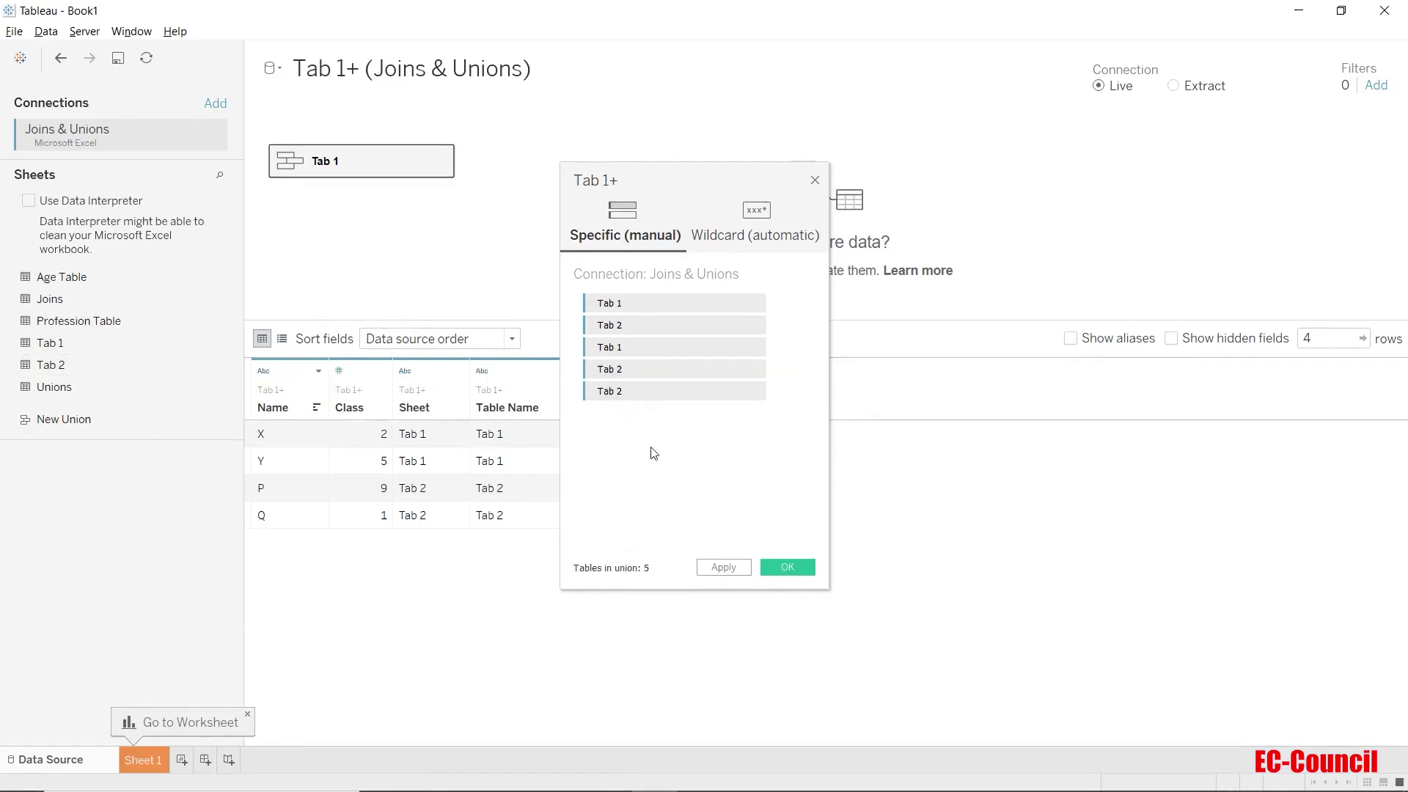
click(784, 566)
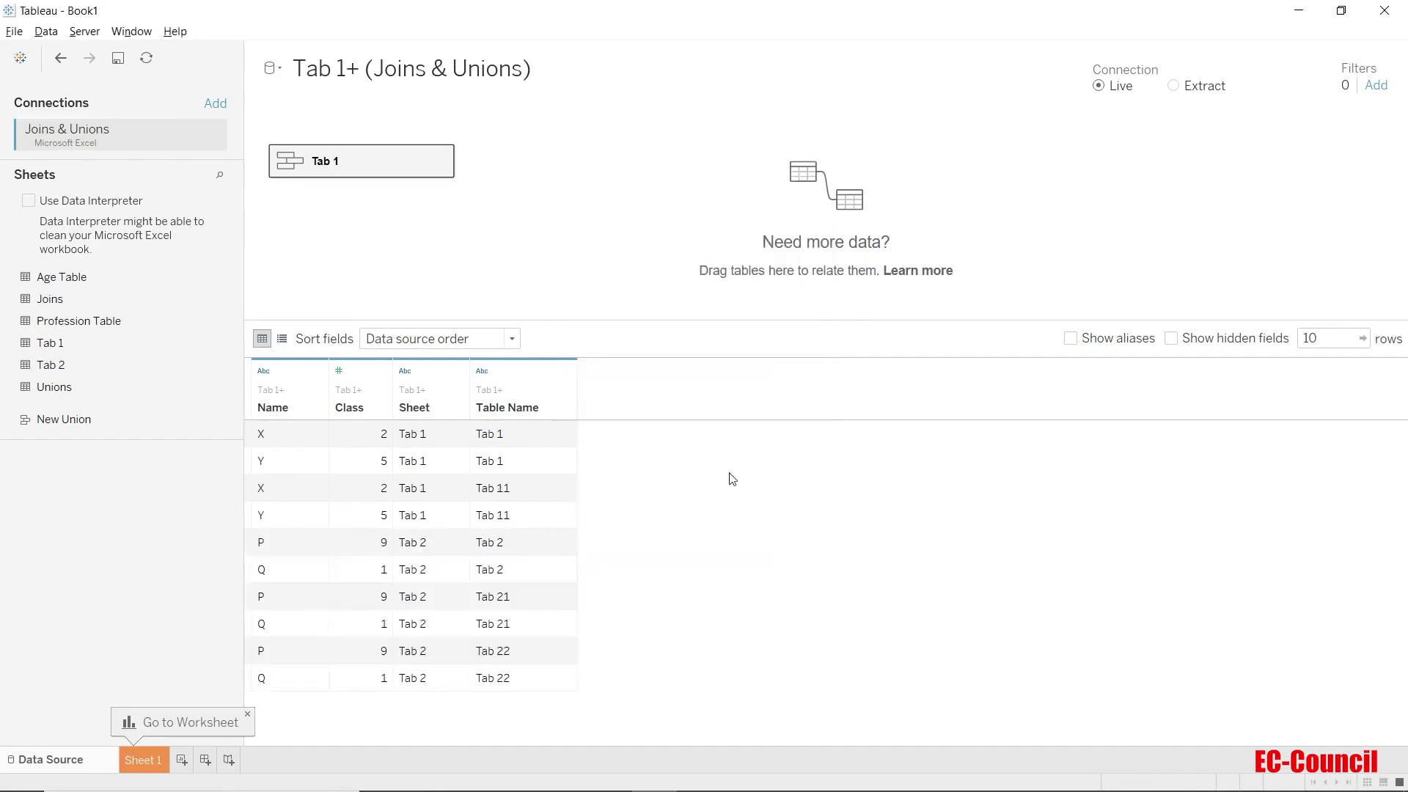